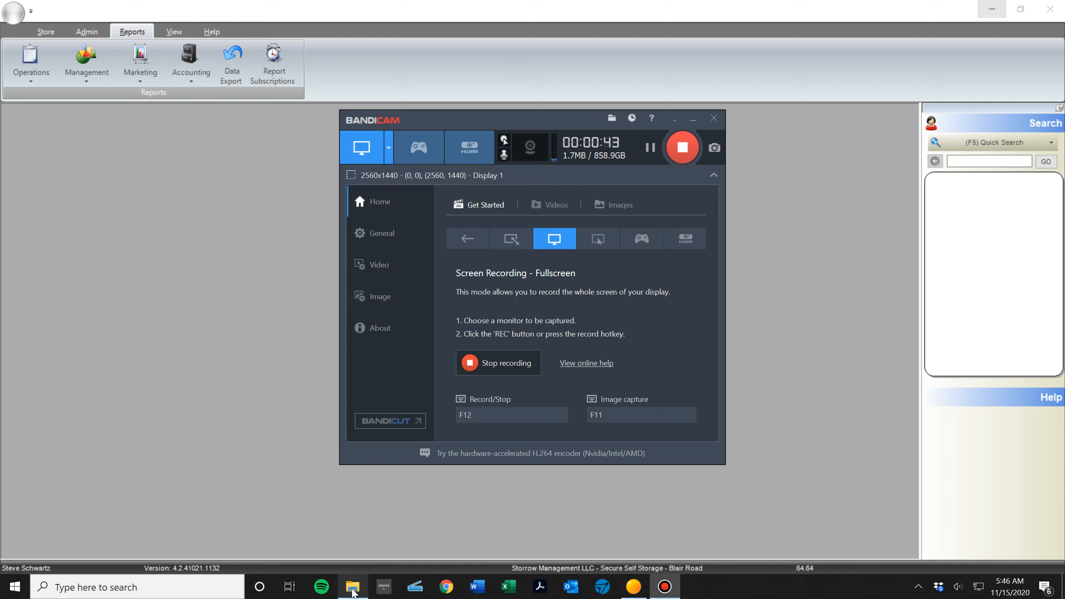
Open the workbook 2021 Storrow Budget TEMPLATE (11-15-20) v1.xlsx from the 2021 Budgets folder.
click(353, 588)
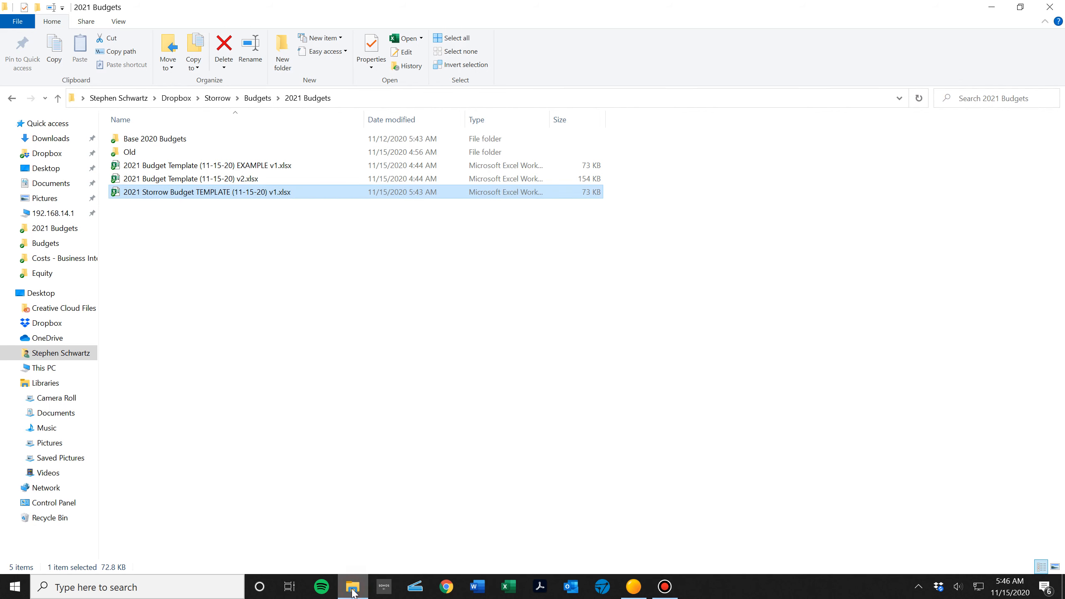
double_click(141, 193)
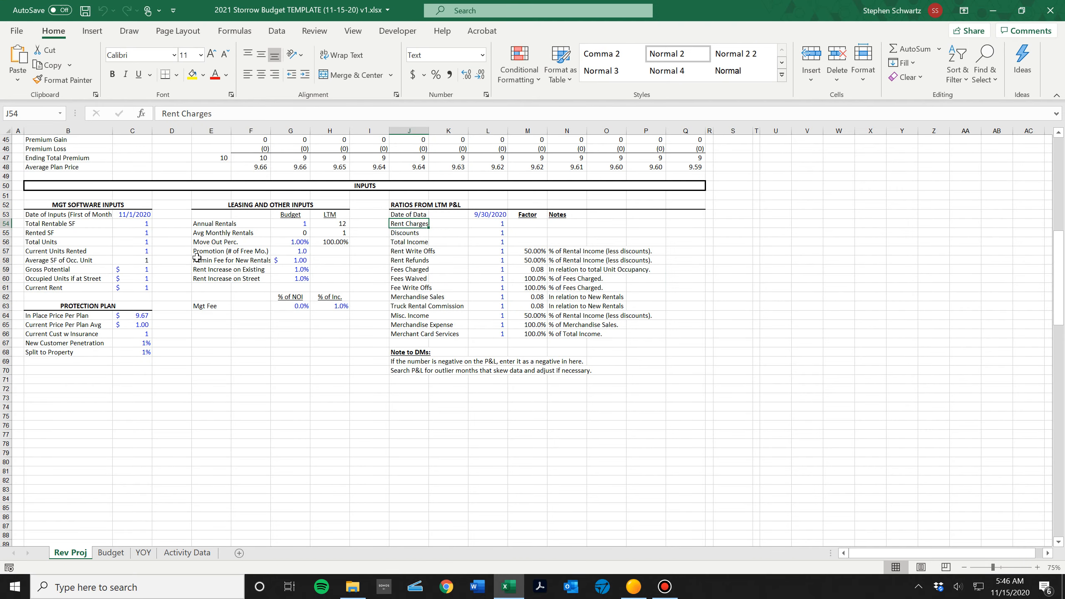
scroll(282, 376, up, 15)
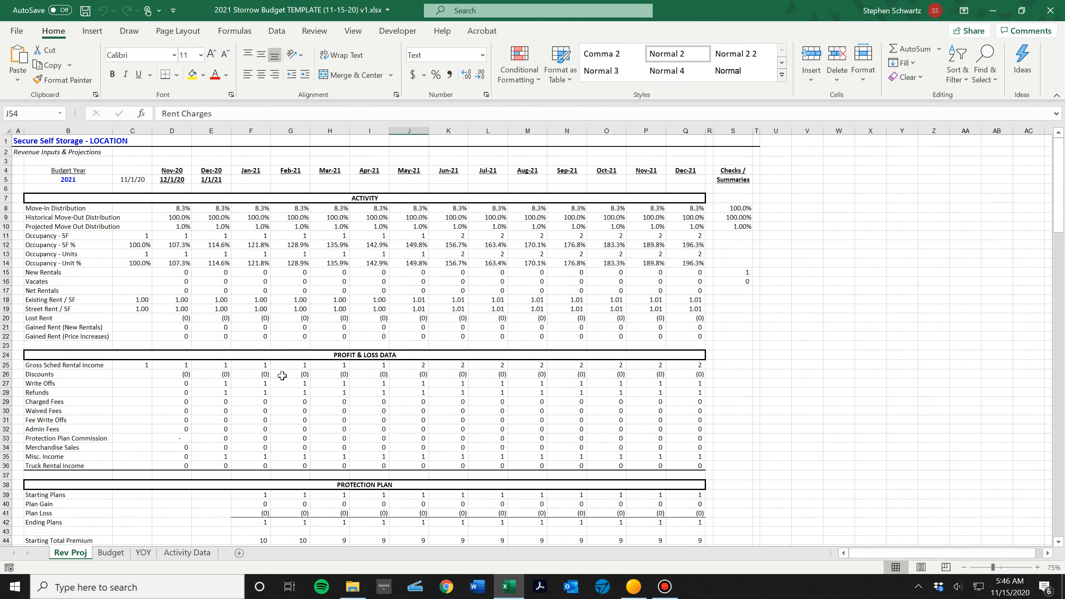
Look over the Activity Data and YOY sheets and read through the income and expense sections of the Budget sheet.
click(205, 553)
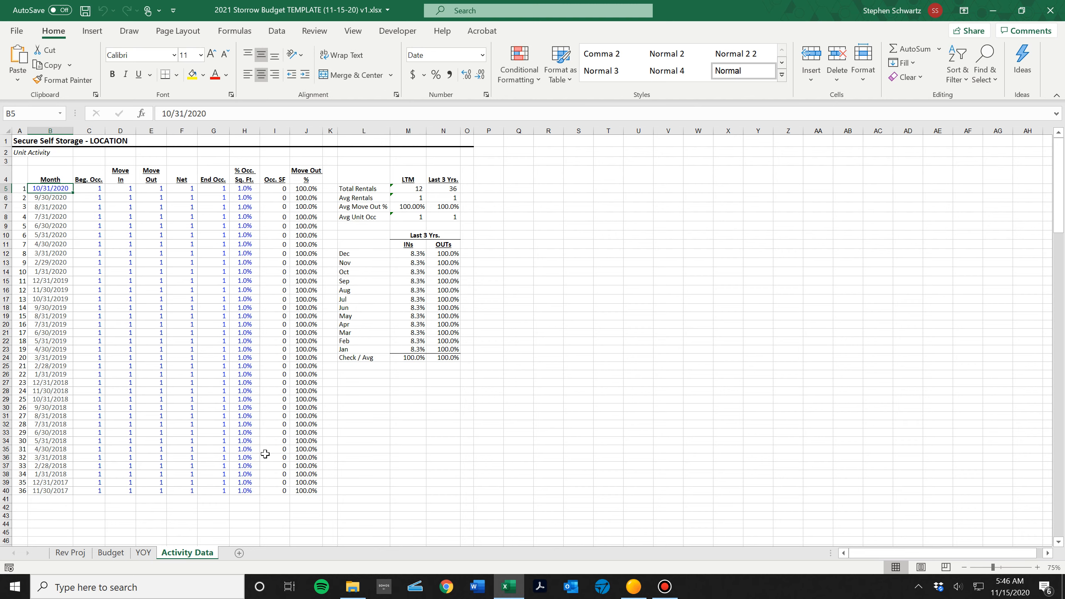
click(143, 552)
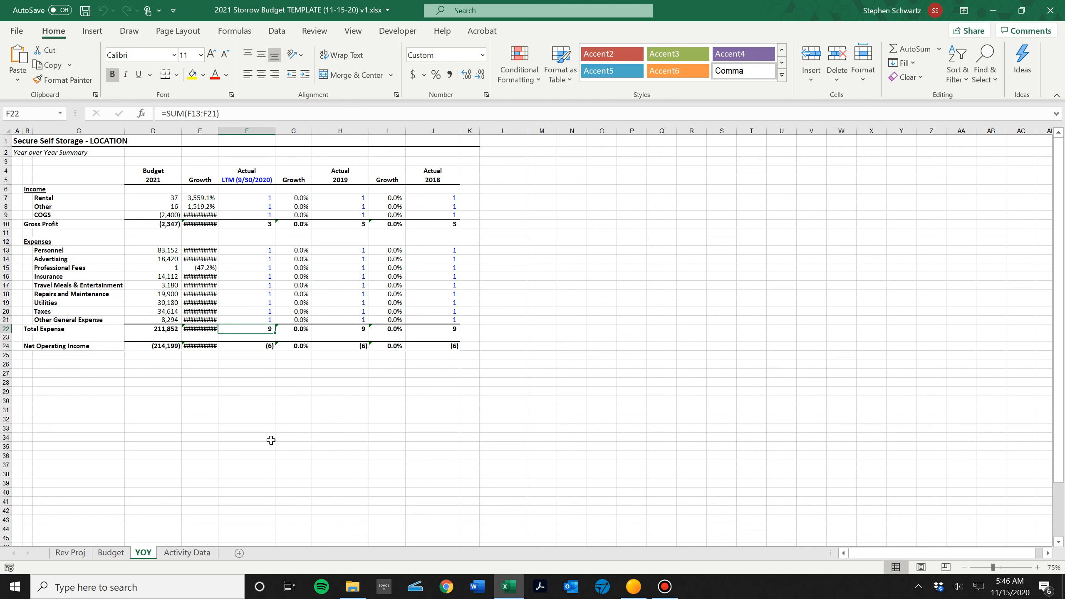
click(205, 554)
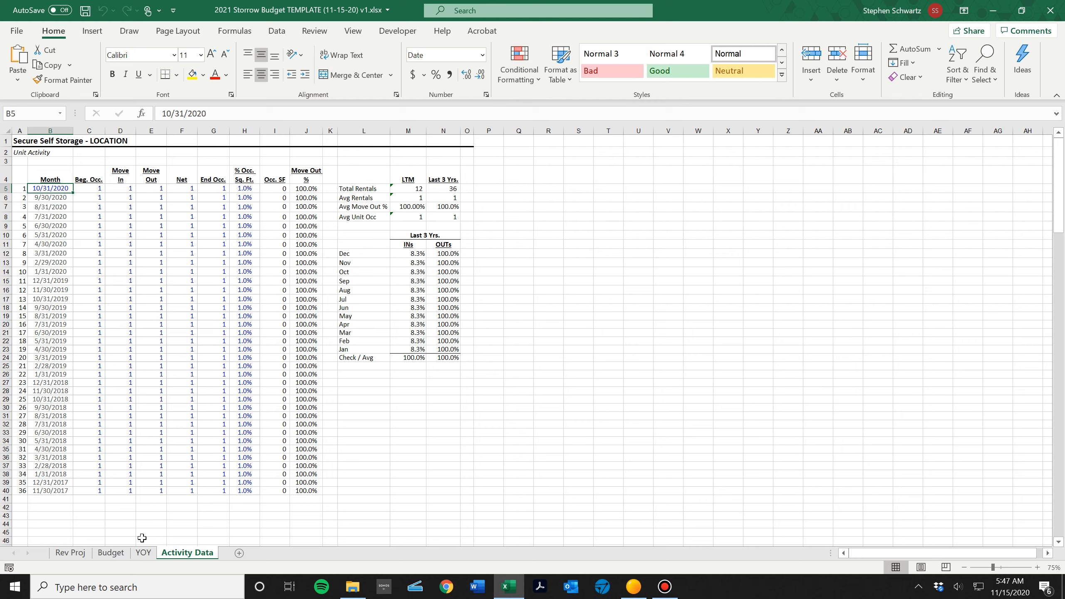
click(112, 553)
scroll(272, 383, down, 4)
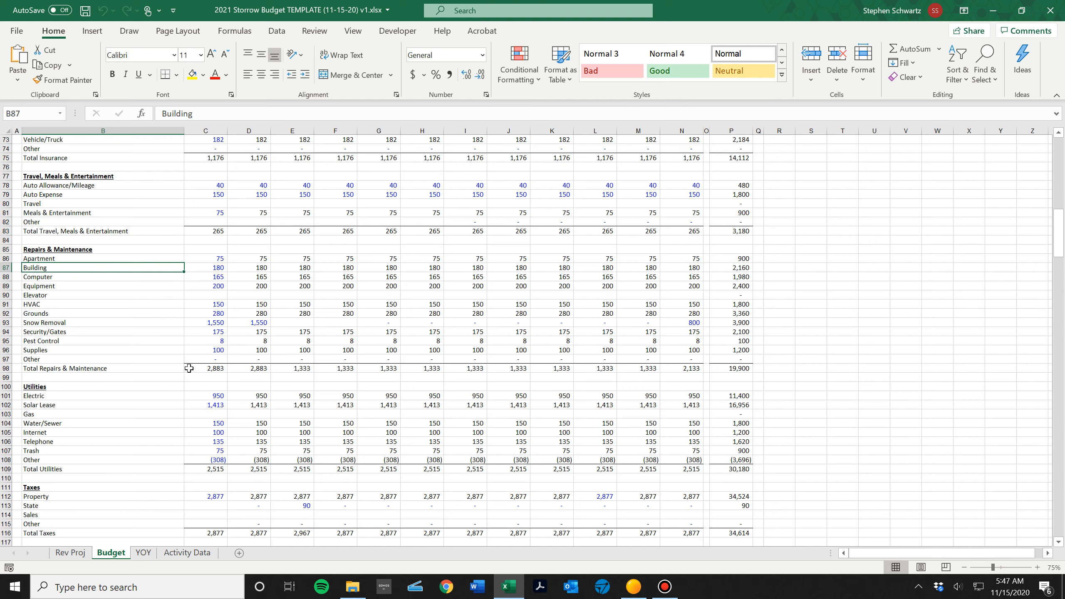
scroll(380, 417, up, 10)
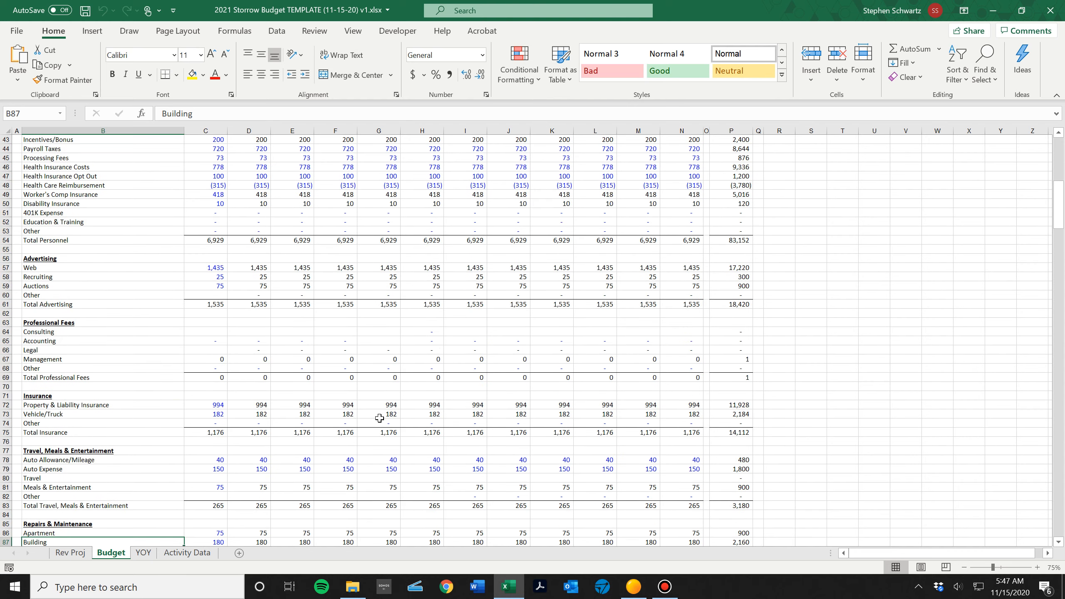
scroll(380, 417, up, 14)
scroll(380, 418, down, 5)
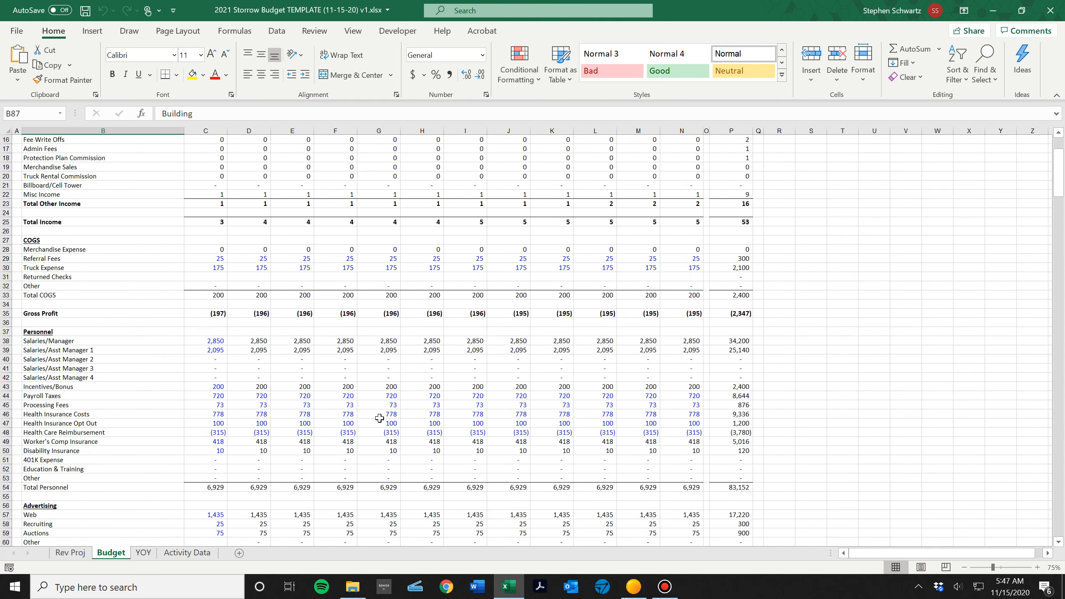
scroll(380, 418, down, 8)
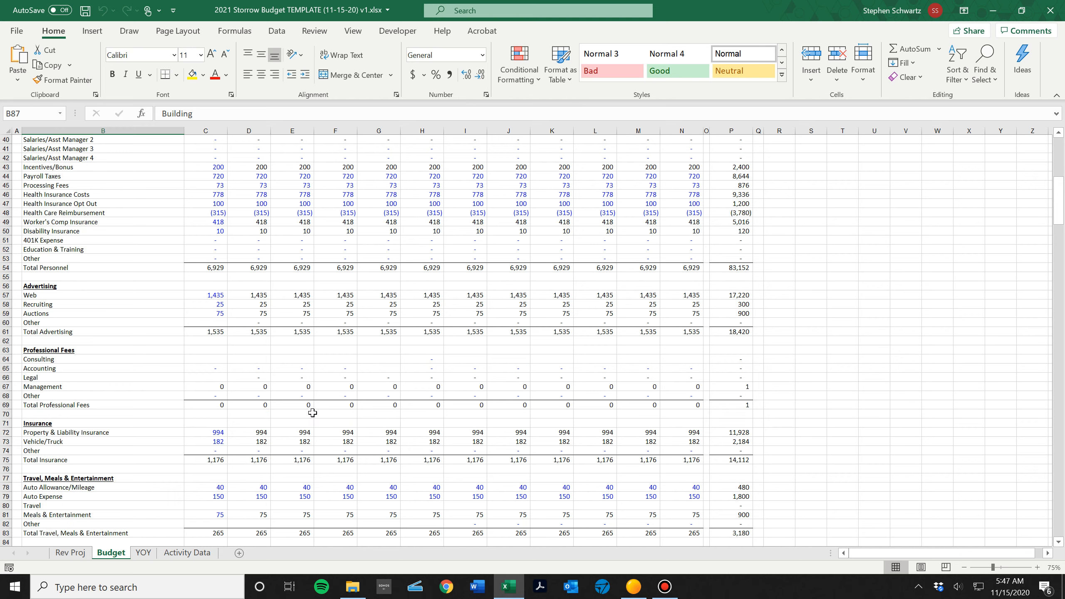
Review how the Activity Data, YOY, Budget and Rev Proj sheets are laid out, finishing on Activity Data.
click(191, 556)
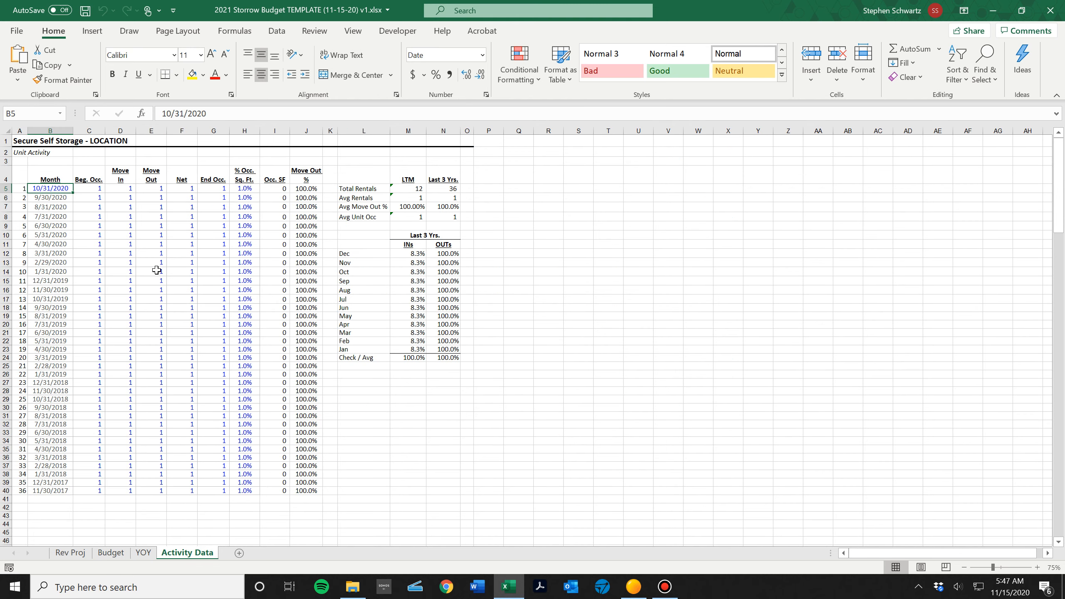
click(143, 553)
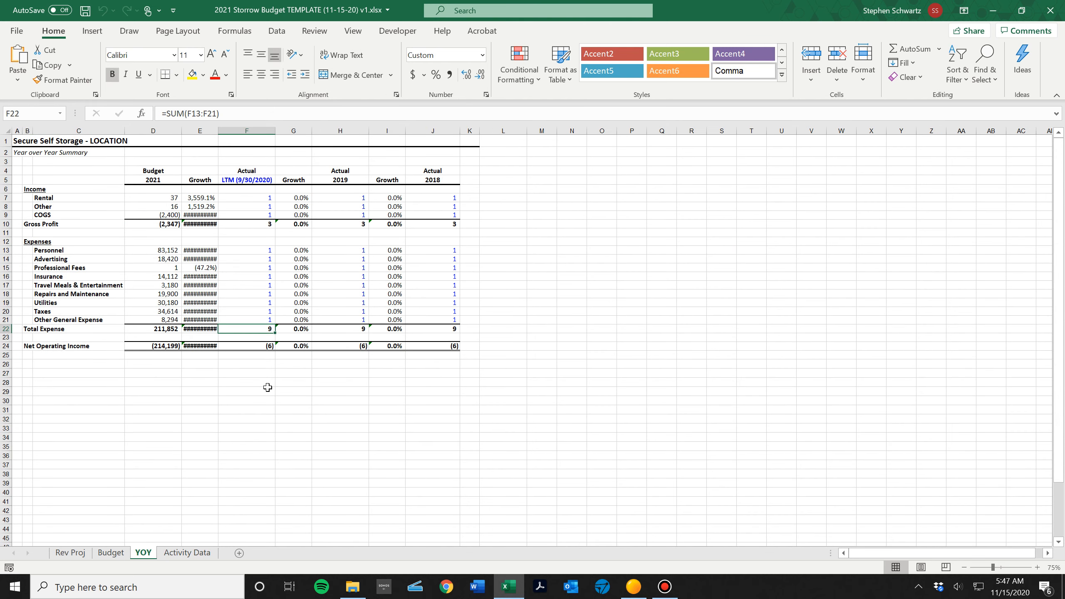
click(120, 554)
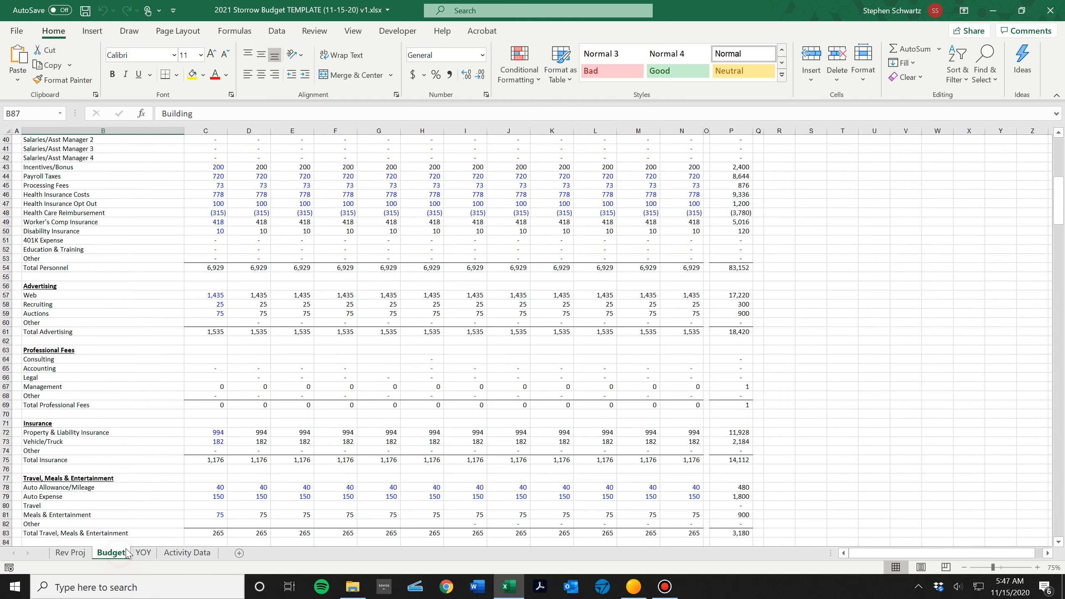
scroll(422, 347, up, 7)
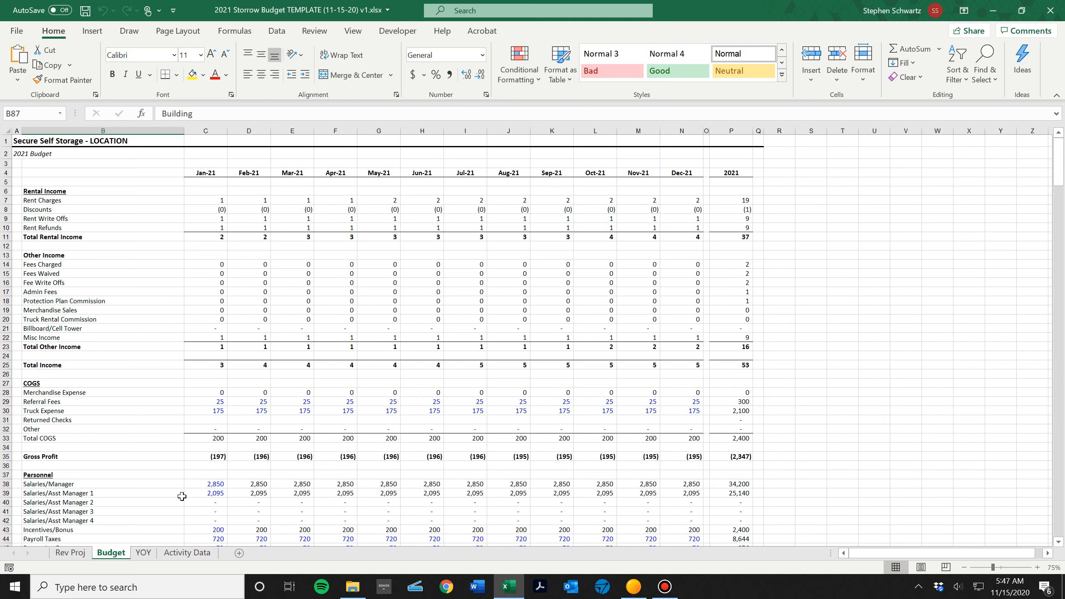
click(81, 554)
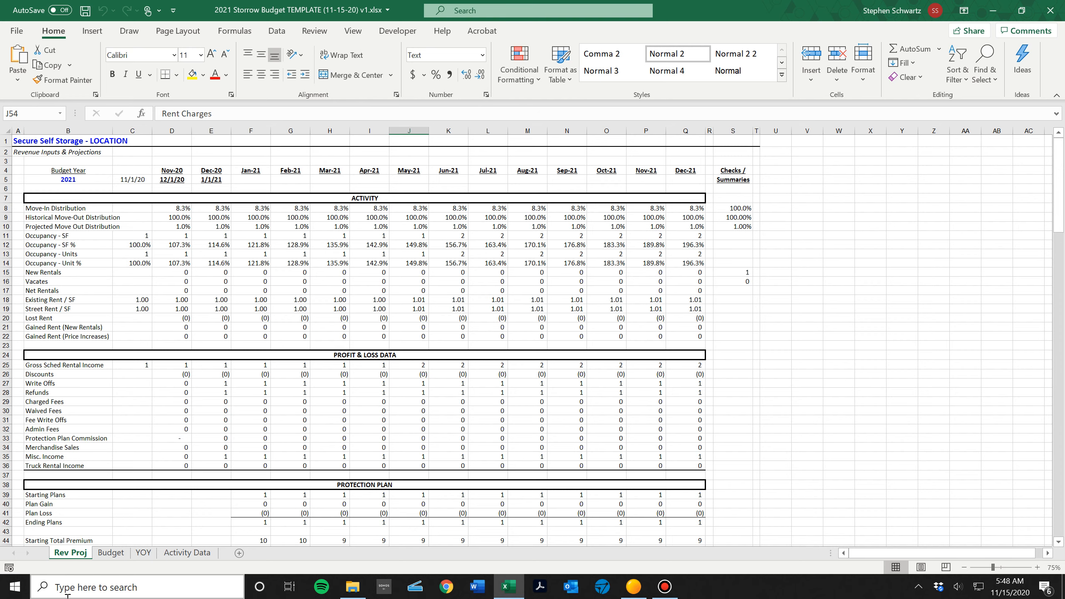
click(106, 558)
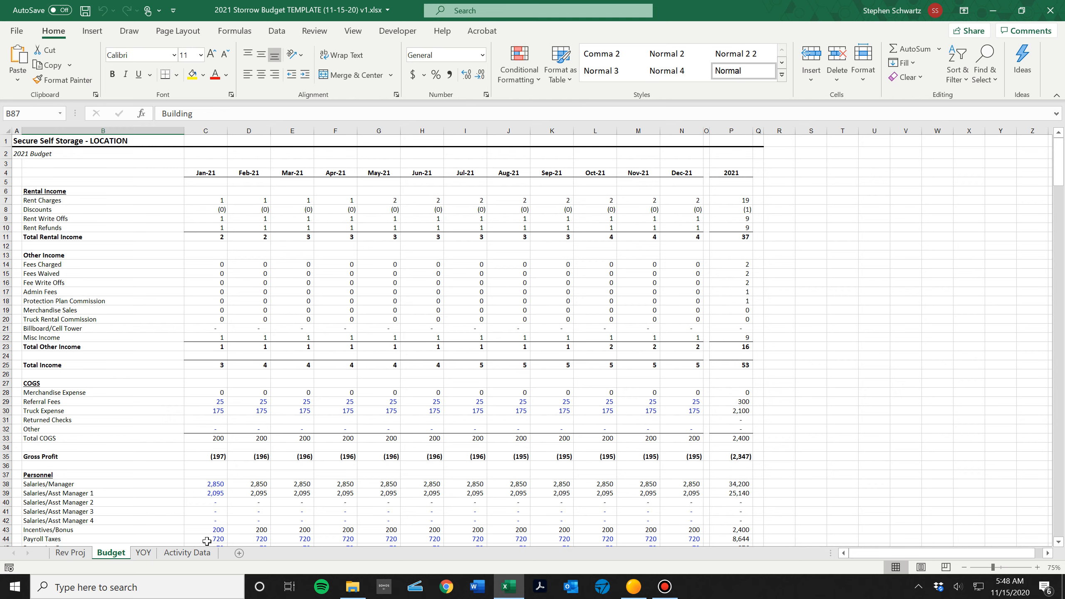
click(202, 554)
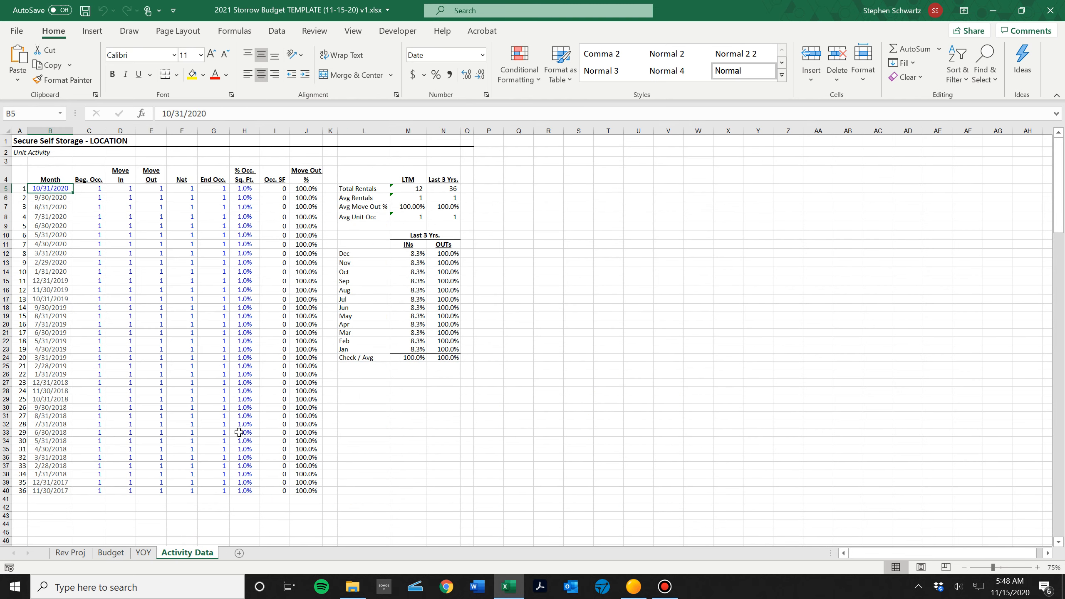
Switch to the storage management program and open the Management Summary - 36 Months By Site report.
click(634, 588)
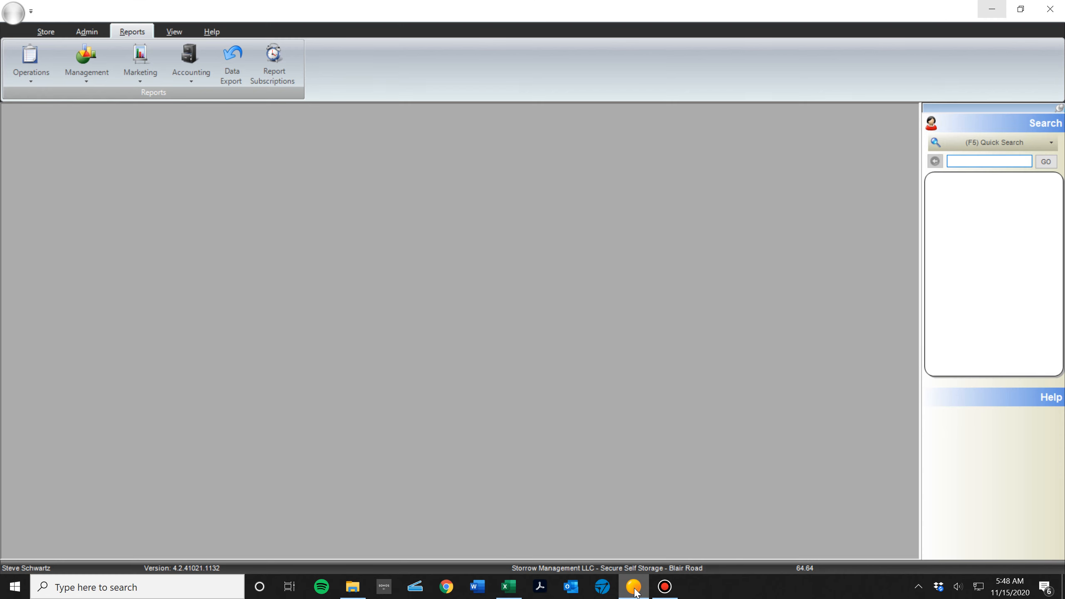
click(105, 83)
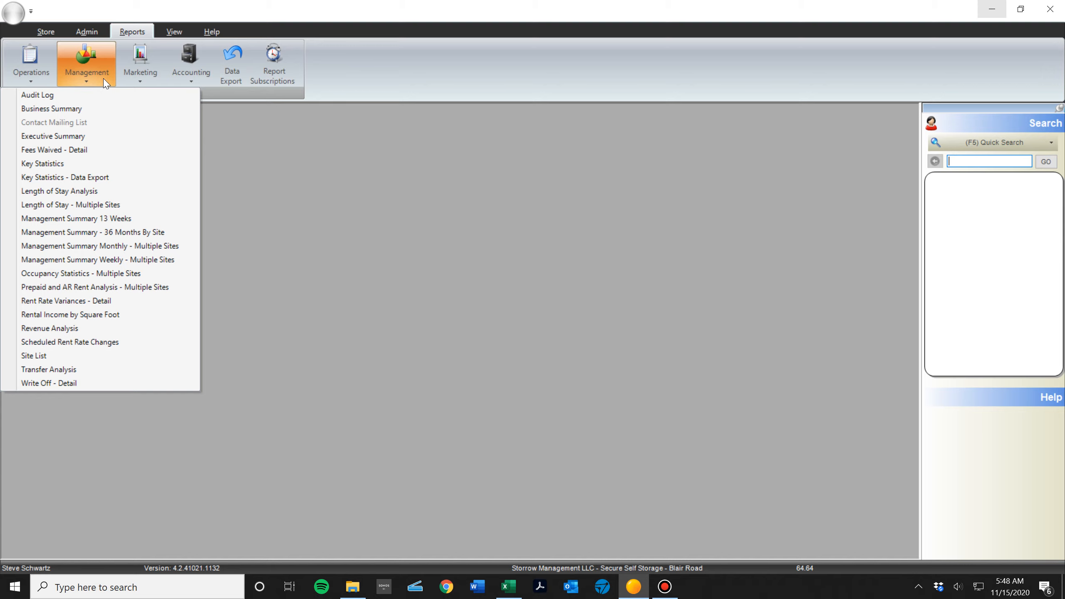
click(155, 232)
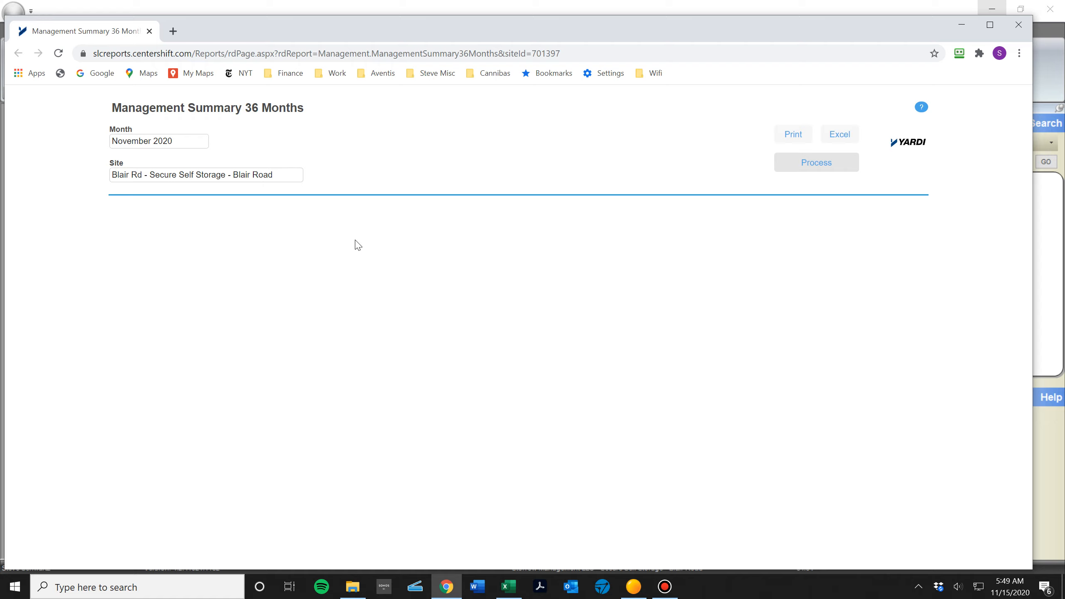
Run the Management Summary 36 Months report for October 2020 at the Rehoboth Beach - Secure Self Storage site.
click(179, 143)
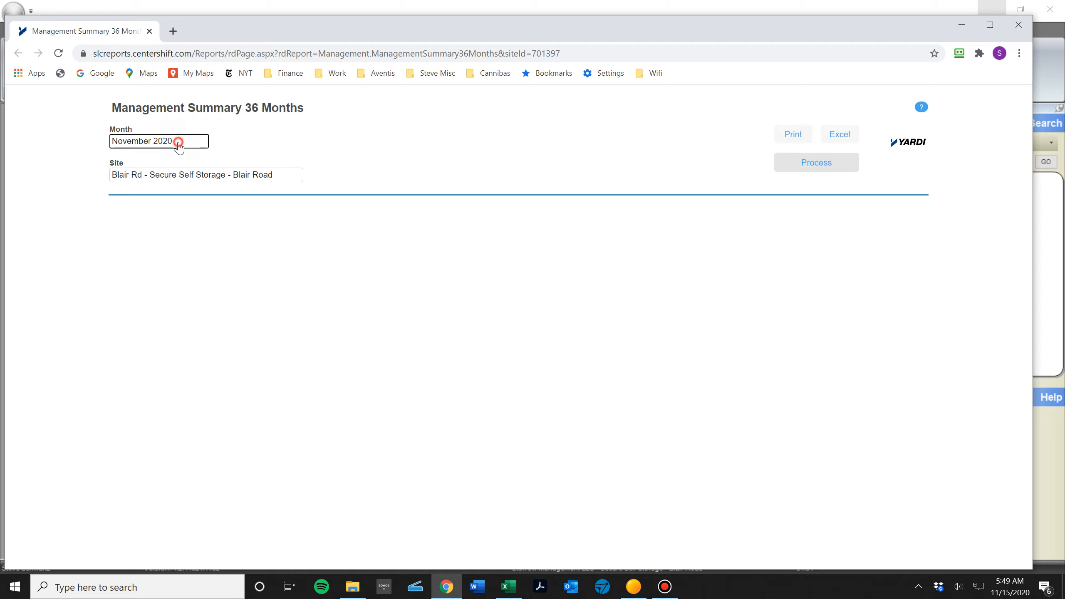
click(121, 160)
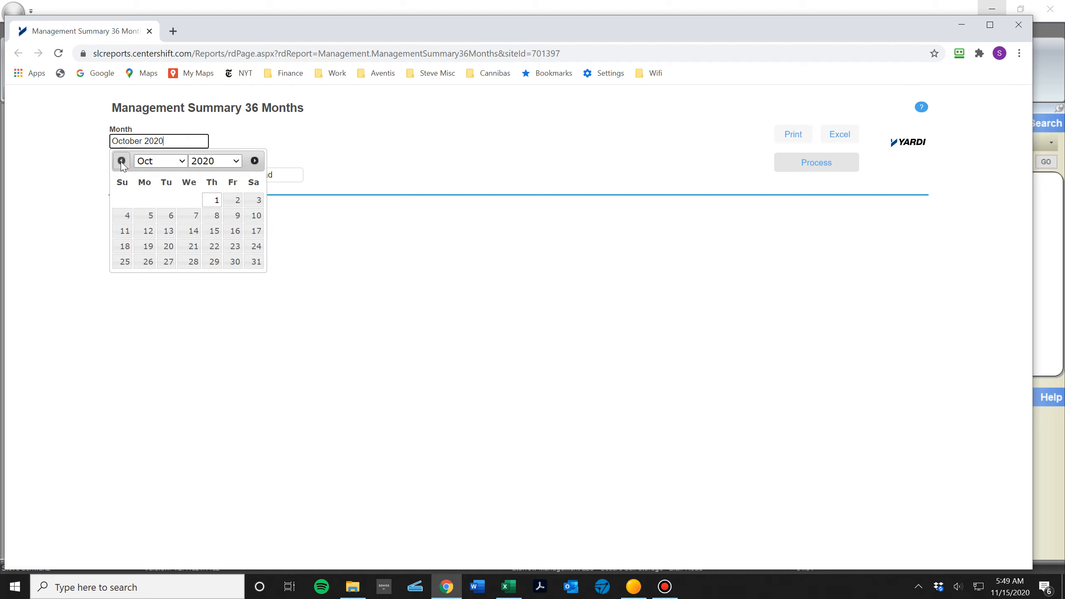
click(255, 262)
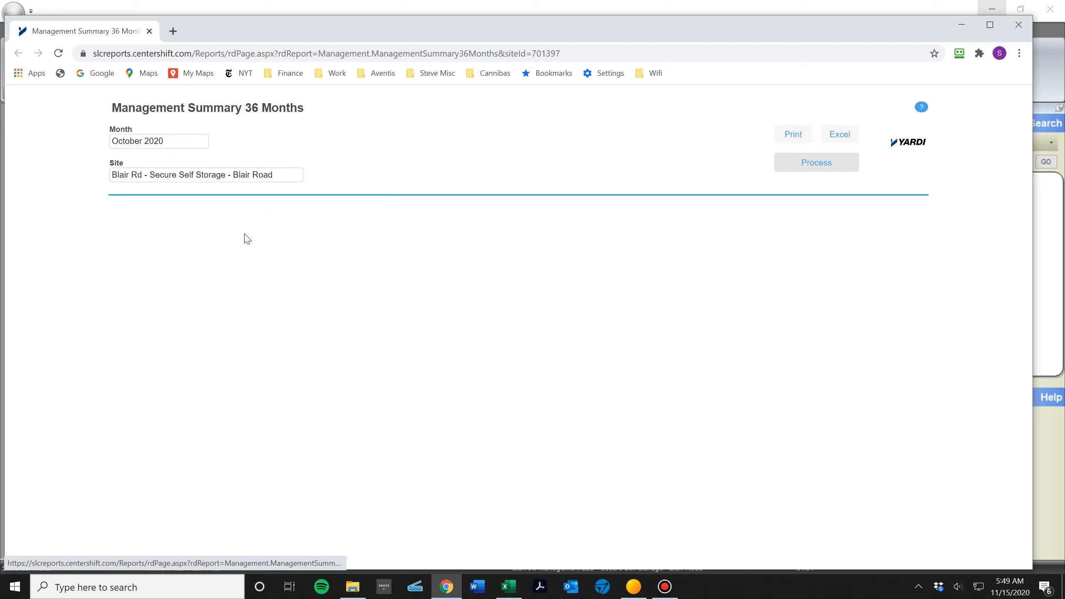
click(243, 176)
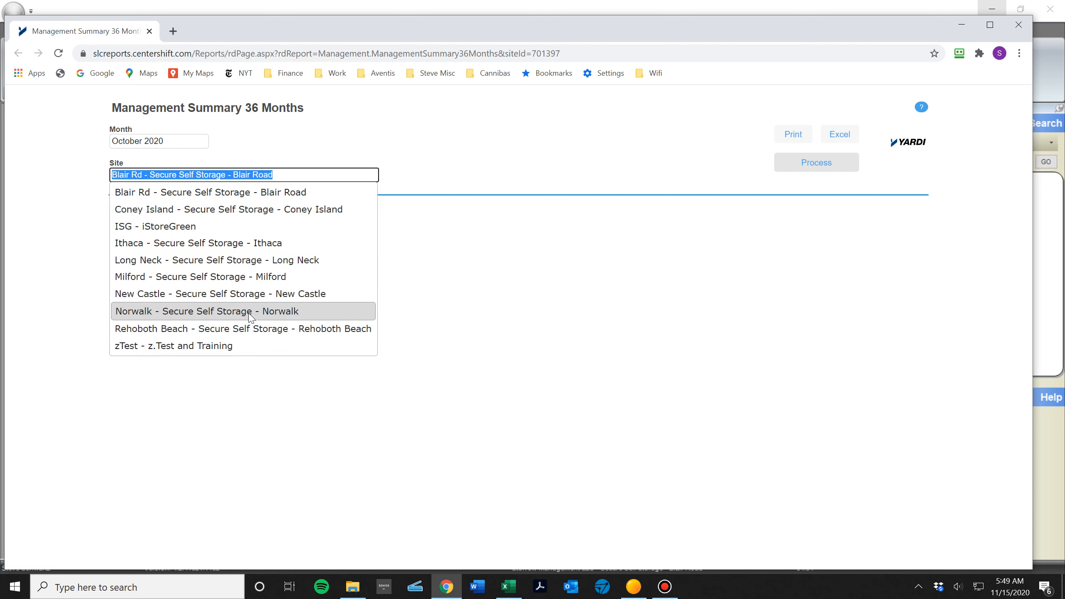
click(251, 329)
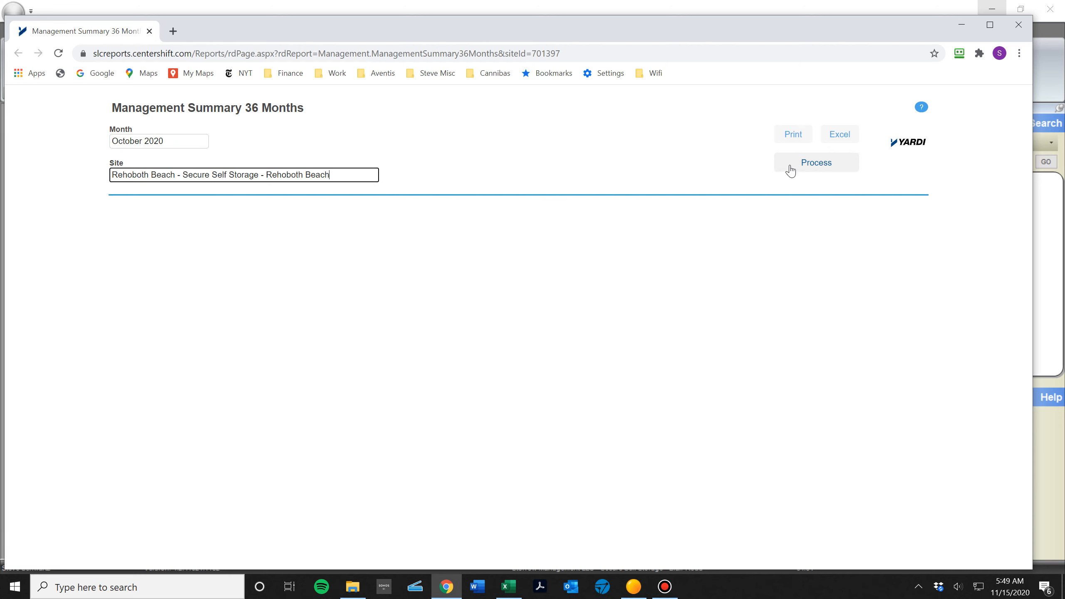
click(804, 169)
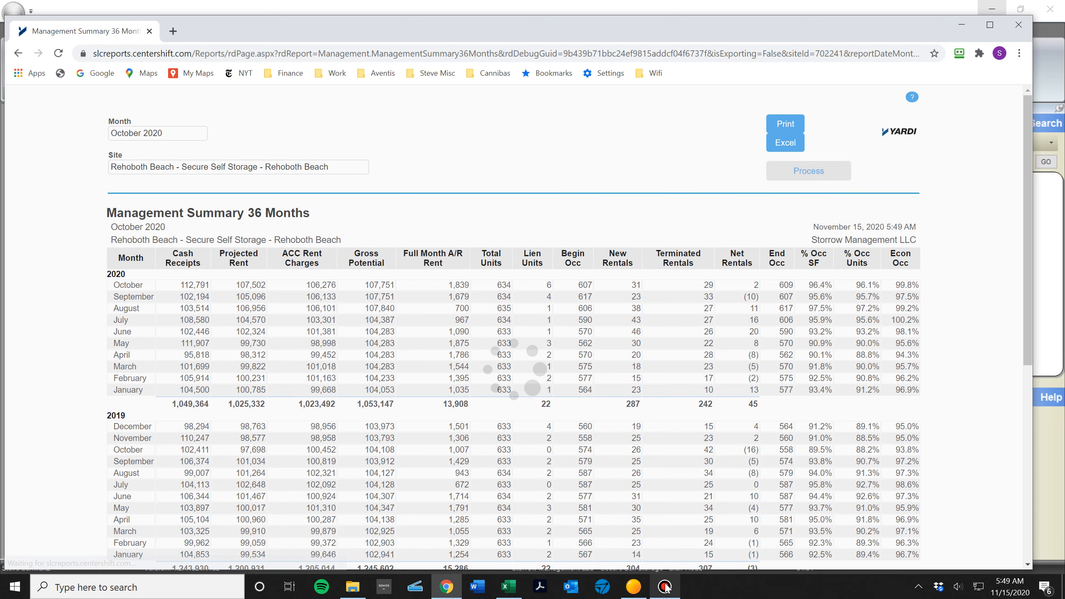
click(664, 587)
click(665, 587)
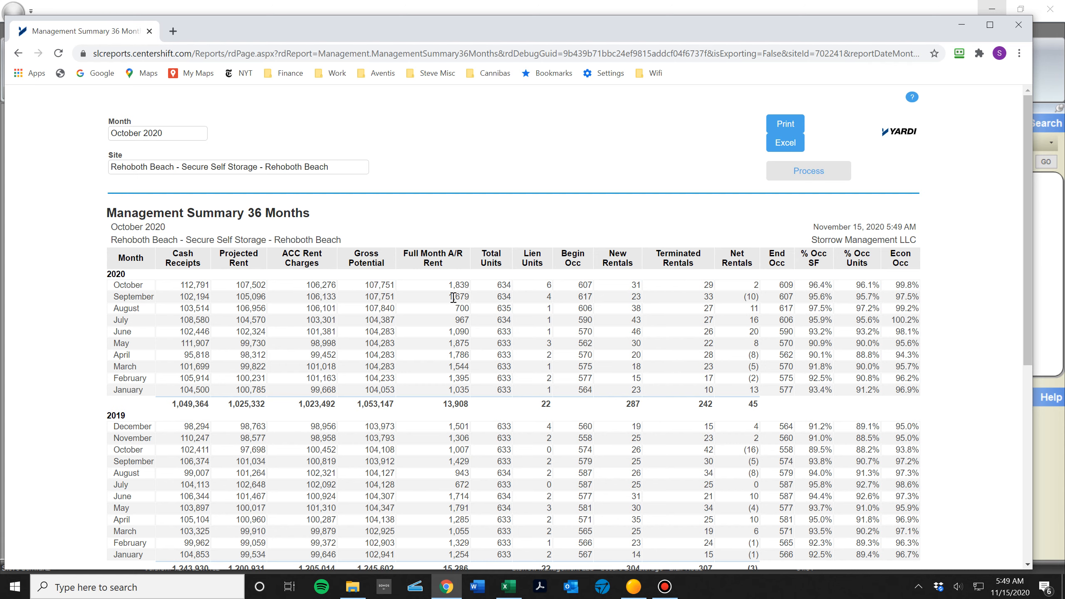
Export the 36-month summary to Excel, open the downloaded workbook and enable editing.
click(787, 142)
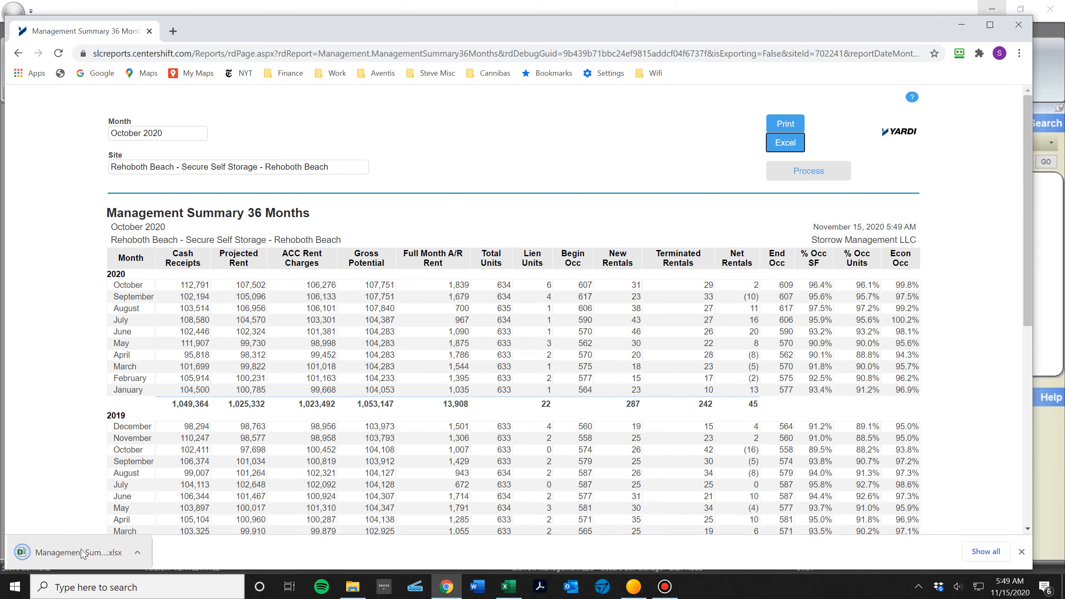
click(81, 553)
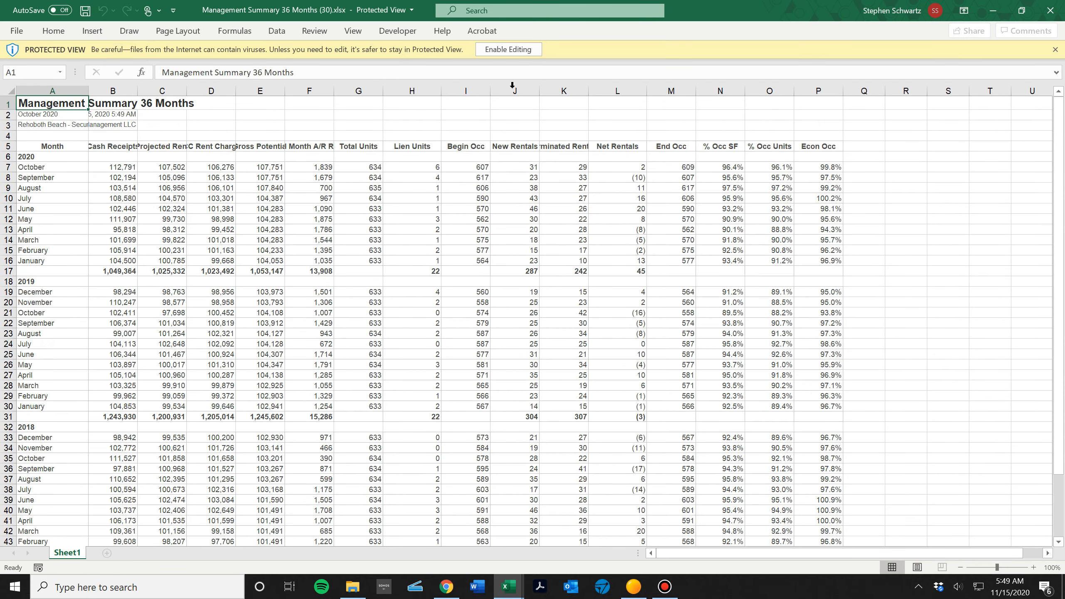
click(504, 50)
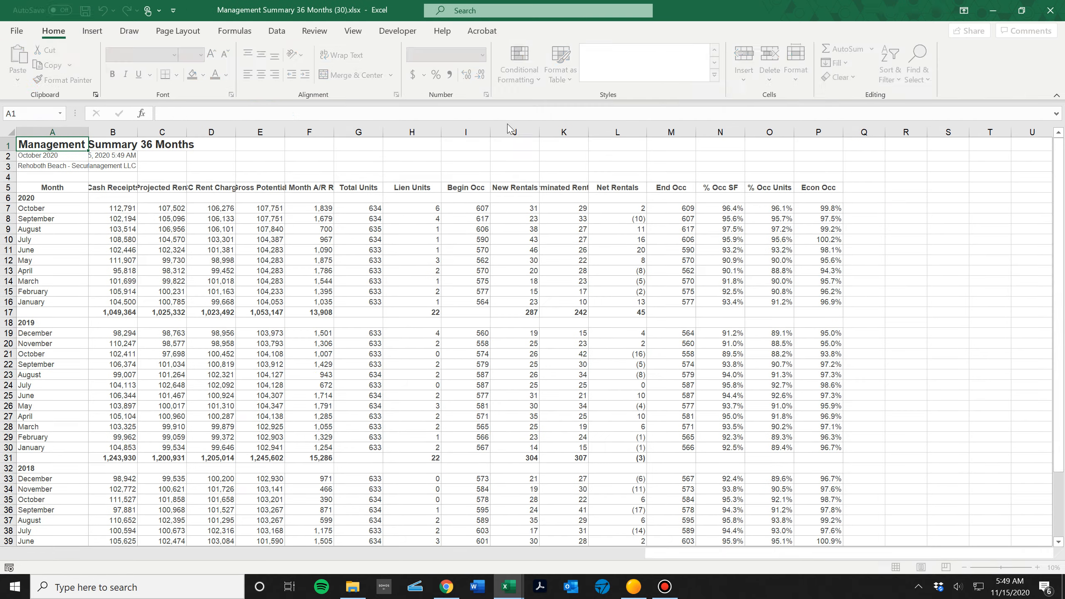
In the exported summary, delete the 2020 subtotal row and the 2019 heading row so the months run continuously like the template's.
click(252, 347)
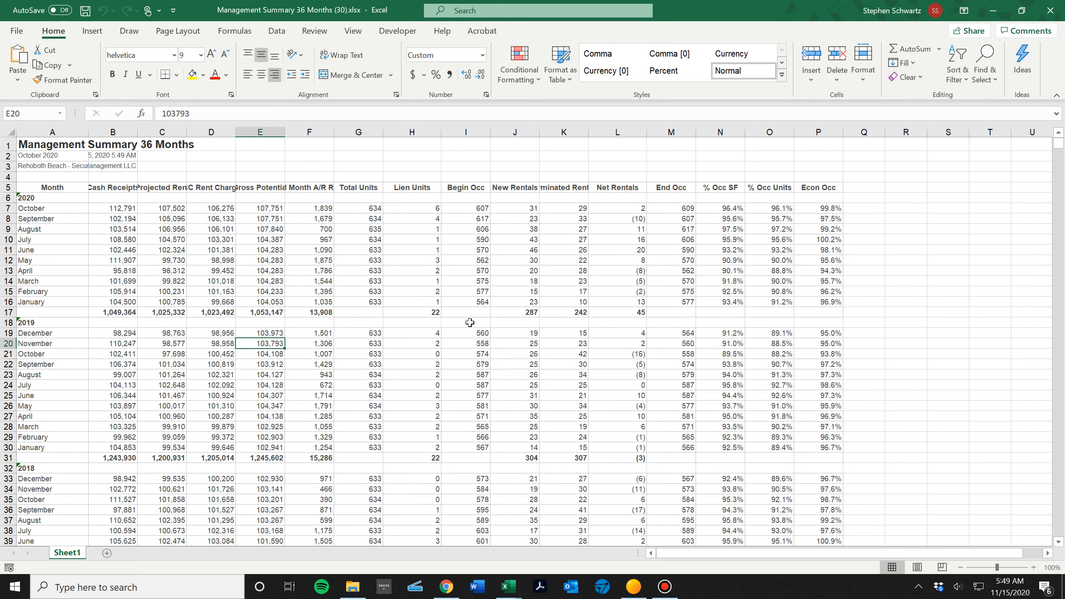
key(Up)
key(Up)
key(Up)
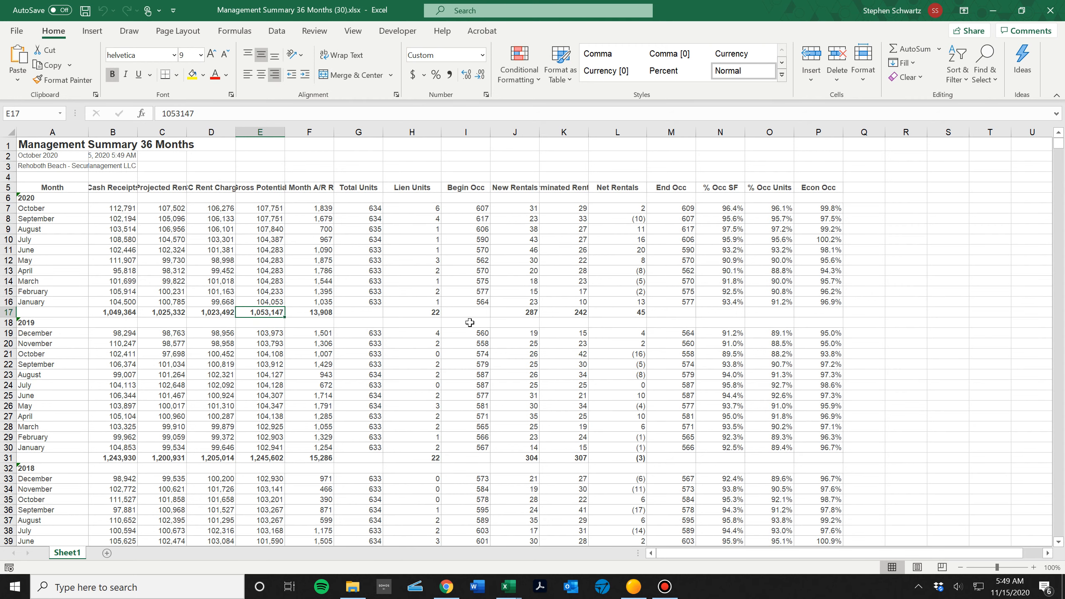
key(alt+Tab)
click(394, 322)
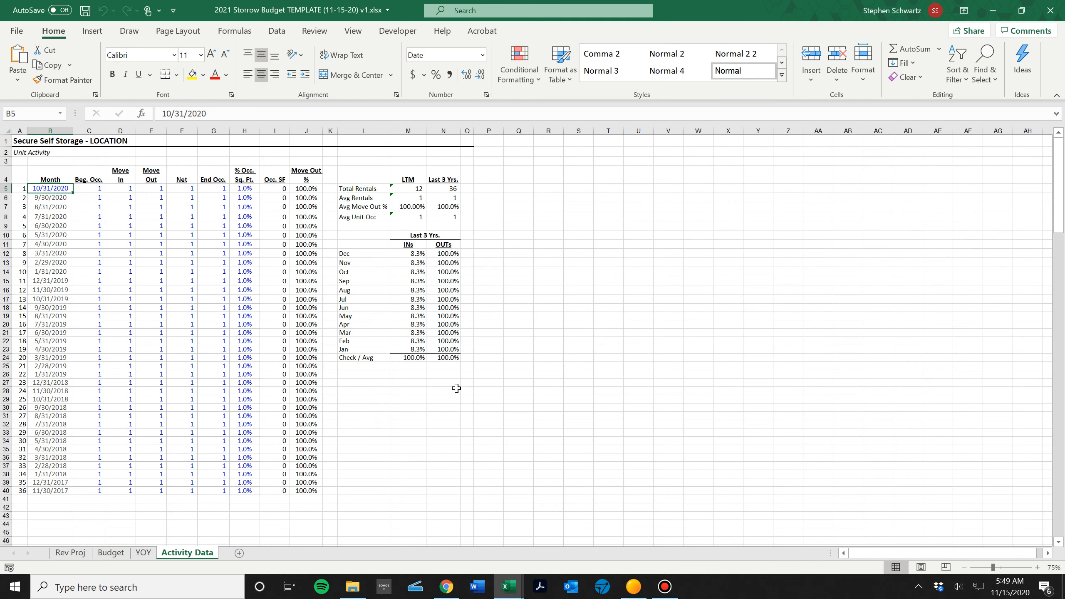
key(alt+Tab)
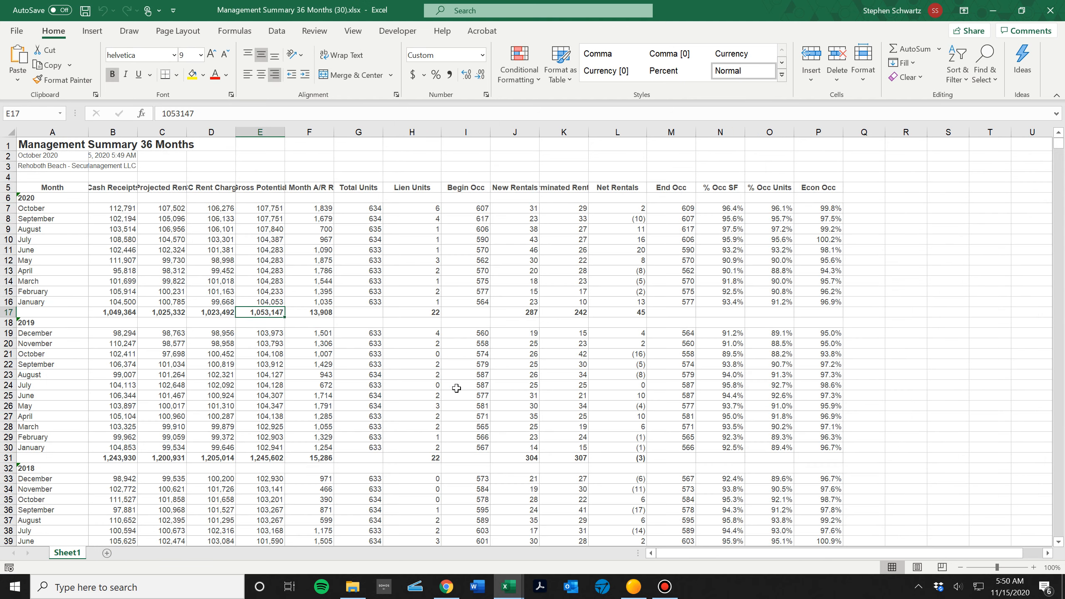
key(shift+Down)
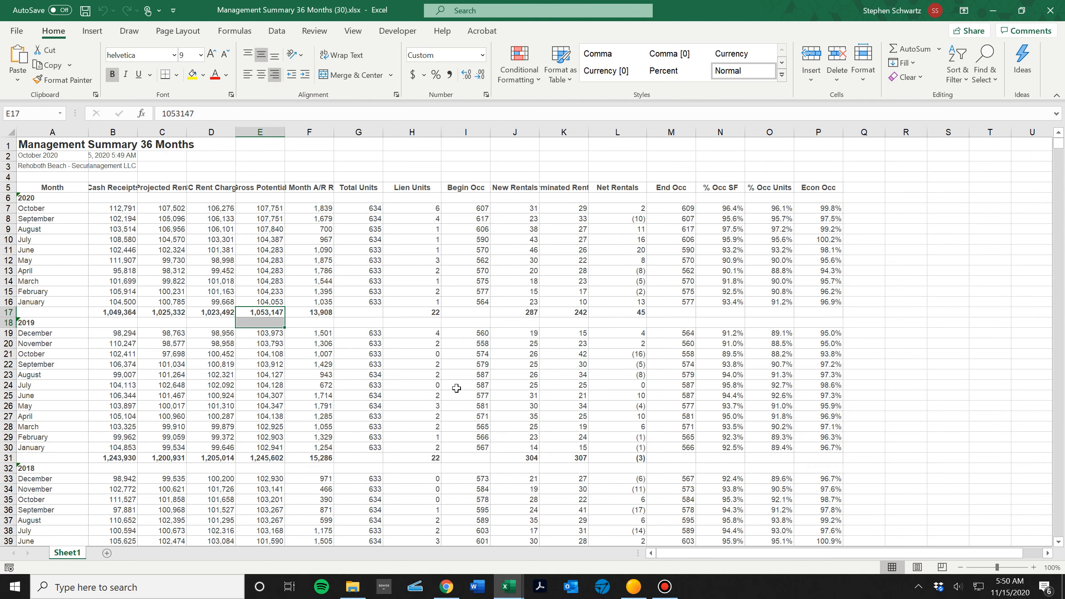
key(shift+space)
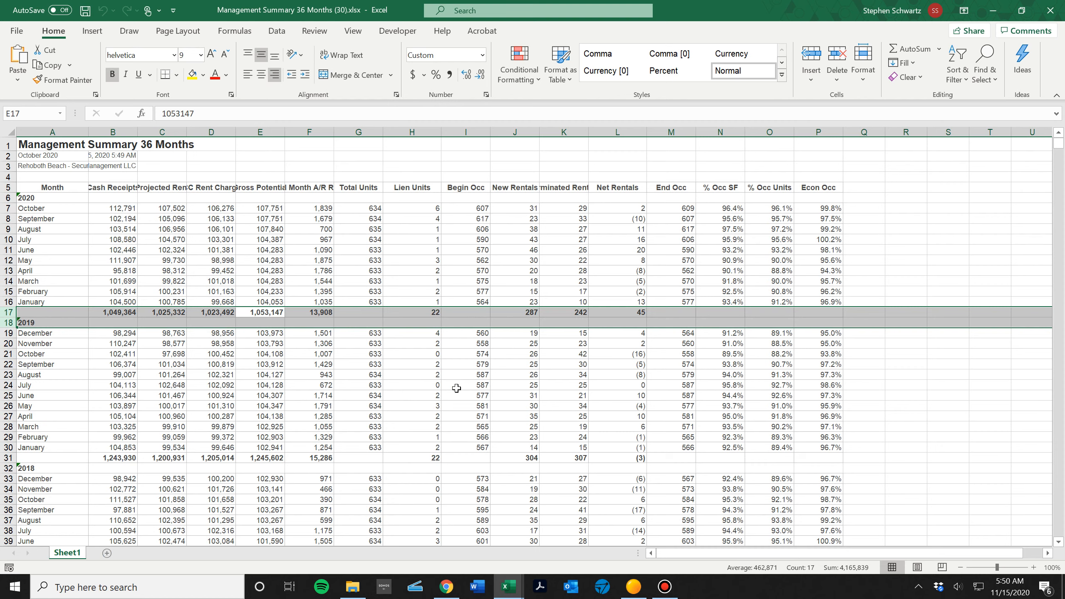
key(ctrl+minus)
Delete the 2019 subtotal row and the 2018 heading row from the exported summary.
key(Down)
key(Down)
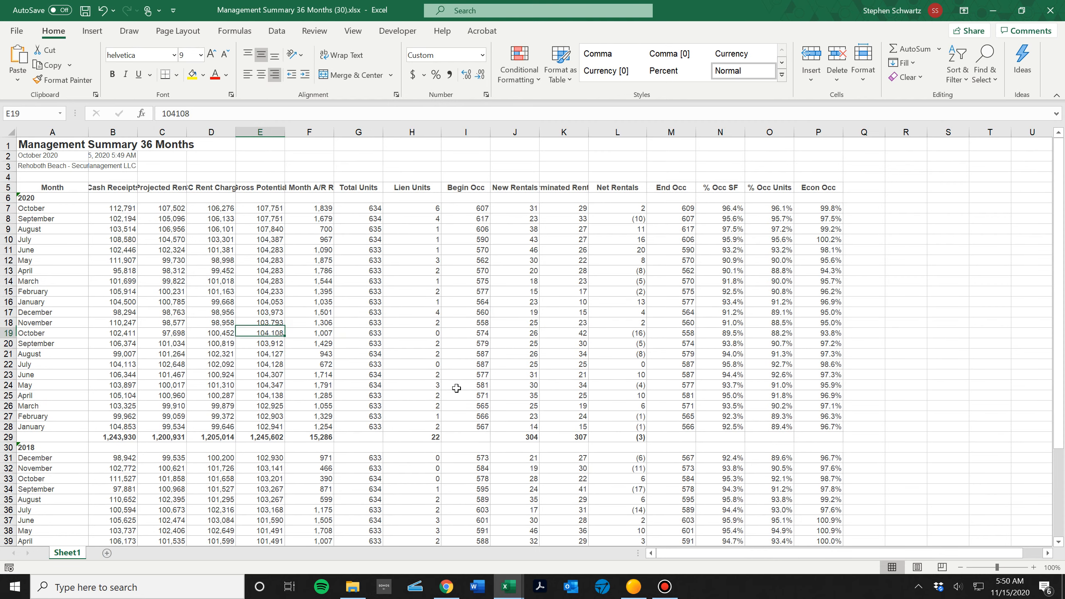
key(Down)
key(Down)
key(Down)
key(Down)
key(Down)
key(Down)
key(Down)
key(Down)
key(Down)
key(Down)
key(shift+Down)
key(shift+space)
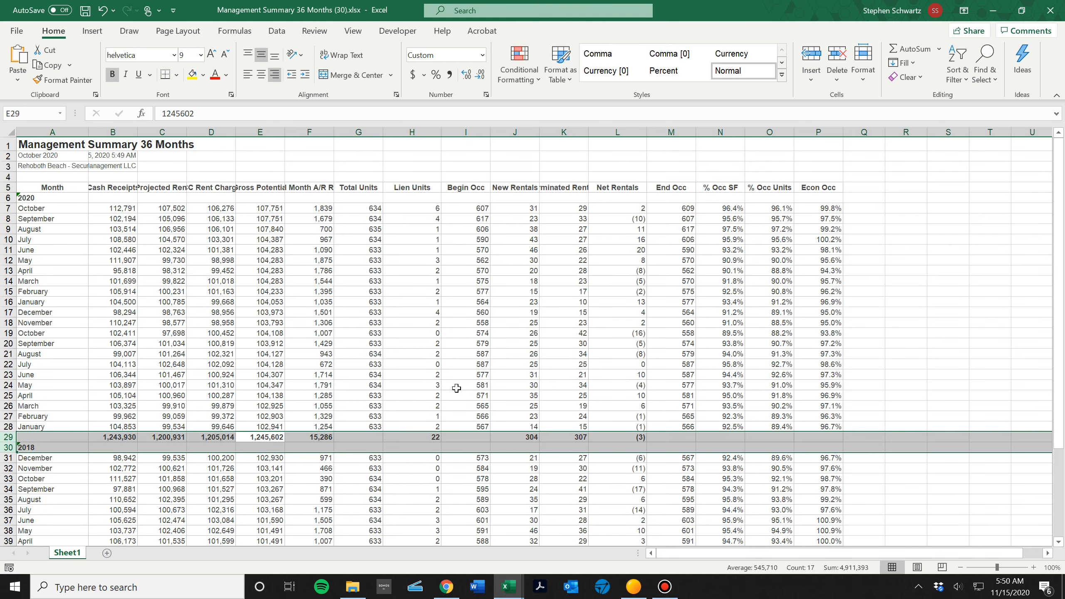
key(ctrl+minus)
Delete the 2018 subtotal row and the 2017 heading row from the exported summary.
key(Down)
key(Down)
key(Down)
key(Down)
key(Down)
key(Down)
key(Down)
key(Down)
key(Down)
key(Down)
key(Down)
key(Down)
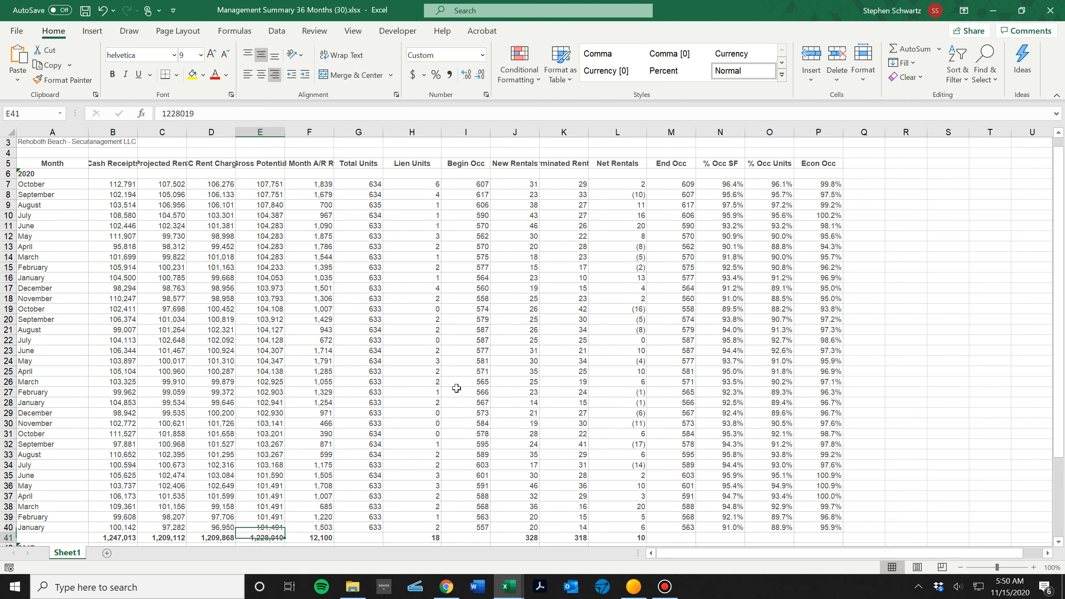
scroll(456, 389, down, 5)
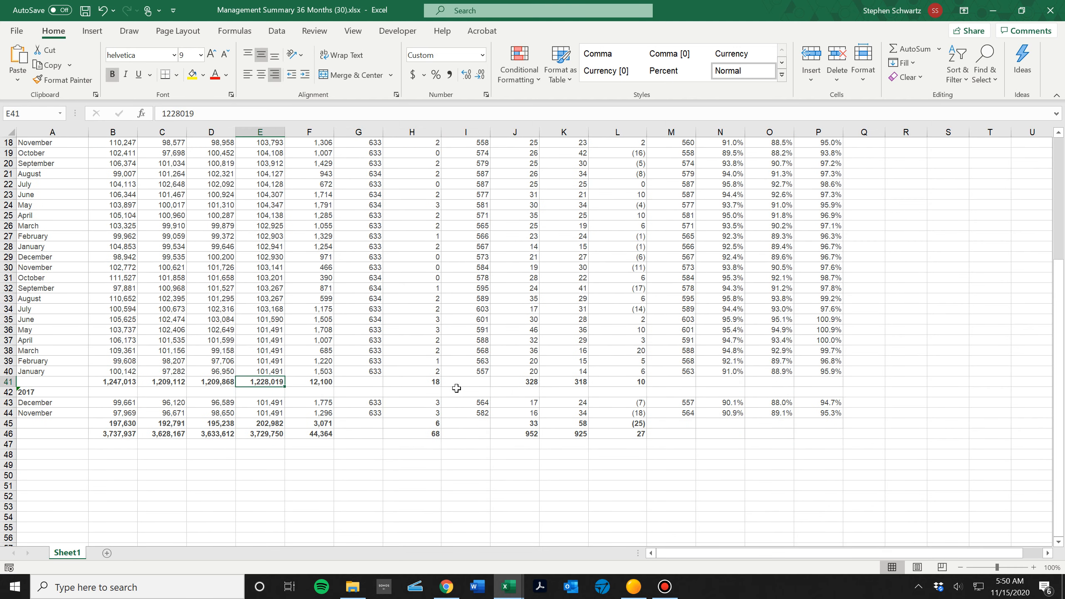
key(shift+Down)
key(shift+space)
key(ctrl+minus)
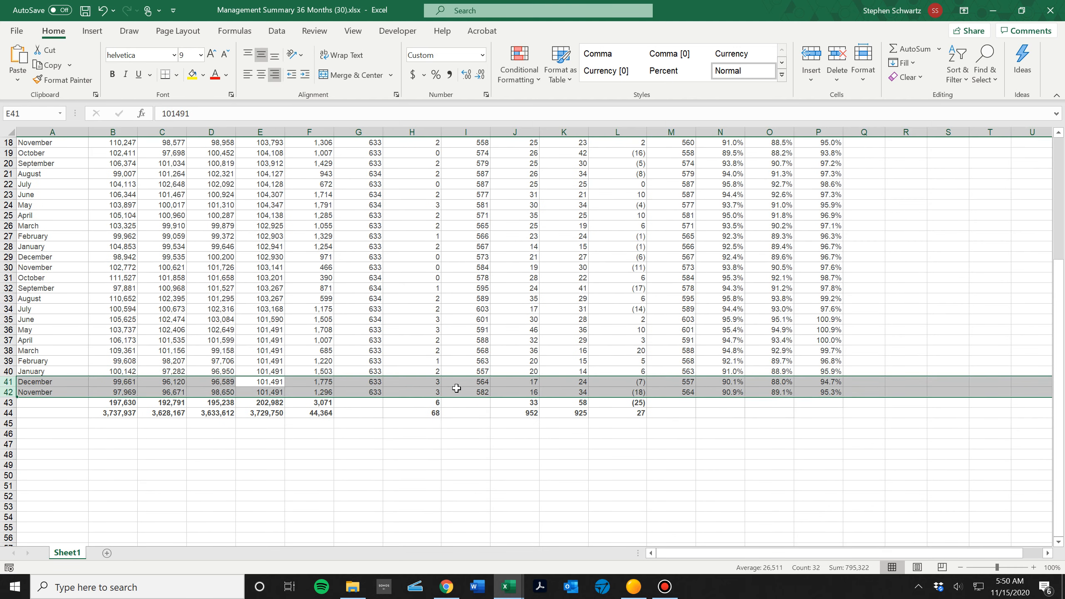
Compare the summary's occupancy and rental columns with the column layout of the template's Activity Data sheet.
key(Up)
key(Up)
key(Up)
key(Up)
key(Up)
key(Up)
key(Up)
key(Up)
key(Up)
key(Up)
key(Up)
key(Up)
key(Up)
key(Up)
key(Up)
key(Up)
key(Up)
key(Up)
key(Up)
key(Up)
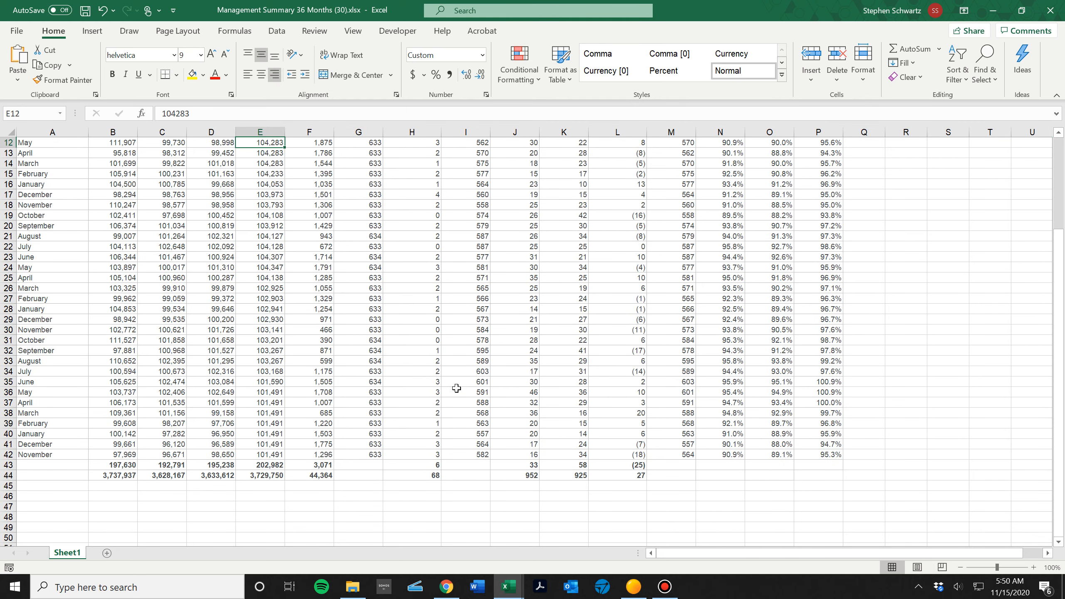
key(Up)
key(Up)
key(Up)
key(Up)
key(Up)
key(Up)
key(Up)
key(Up)
key(Up)
key(Up)
key(Up)
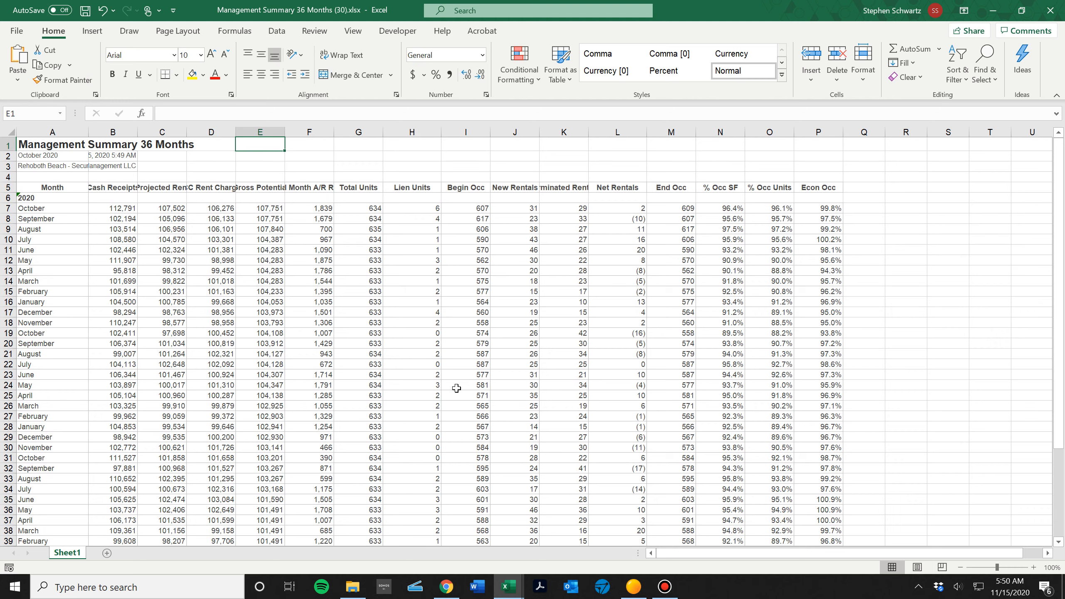
key(alt+Tab)
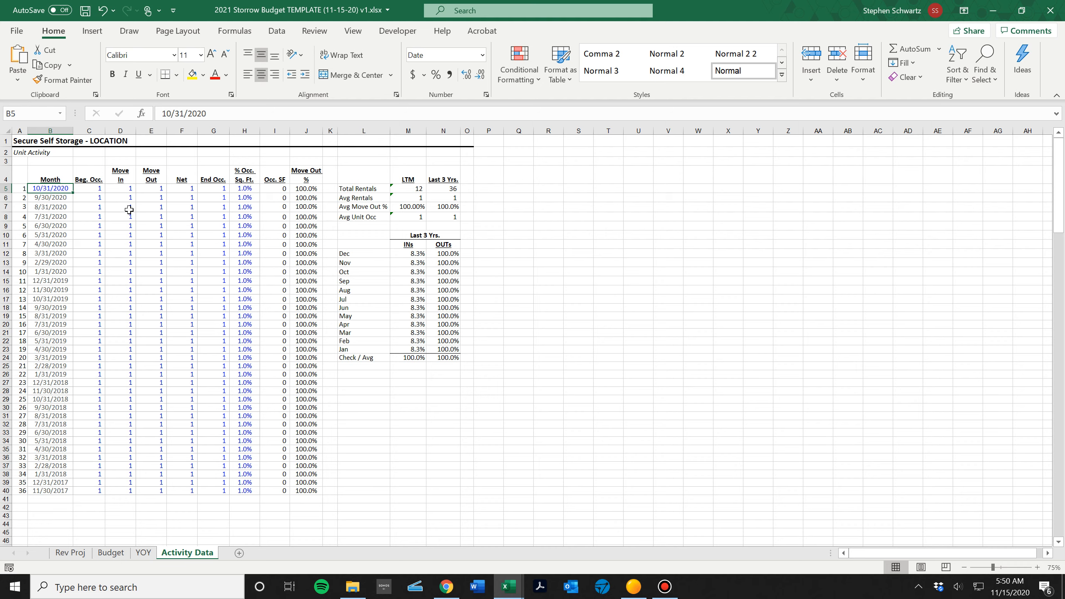
key(alt+Tab)
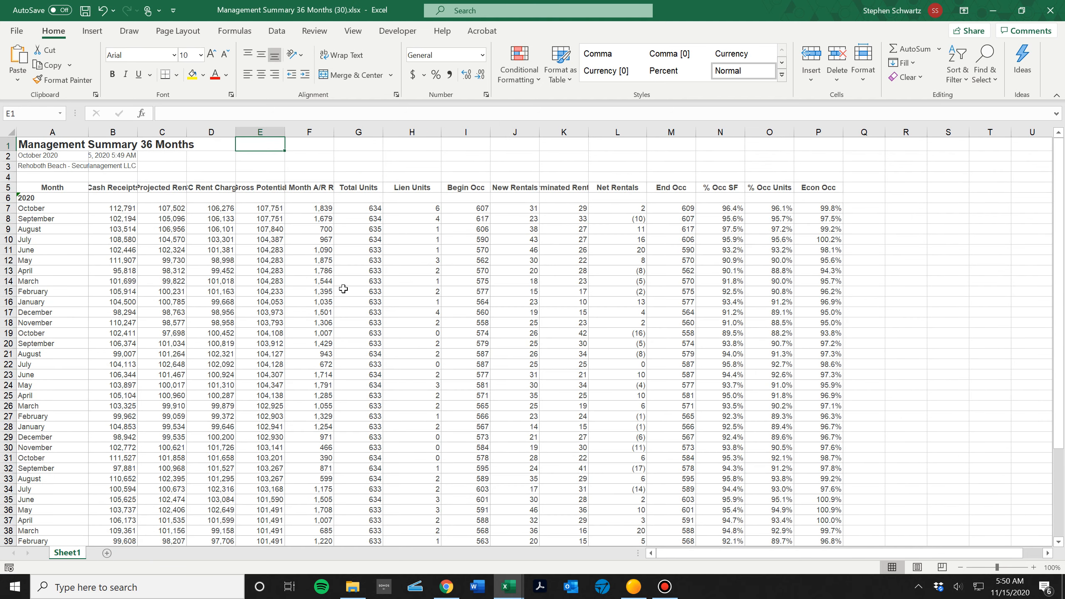
click(458, 238)
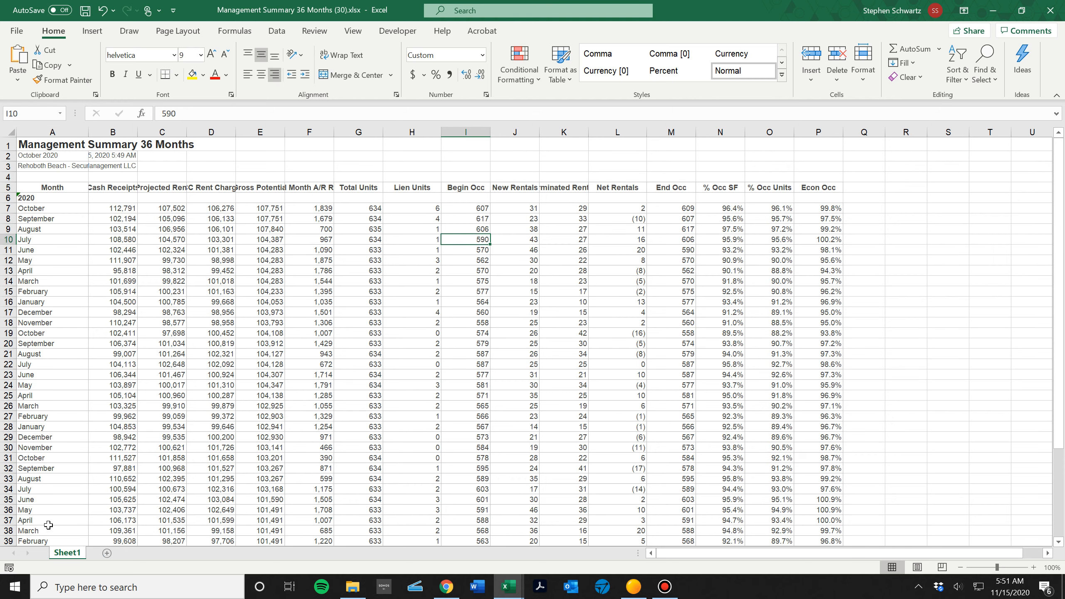
key(alt+Tab)
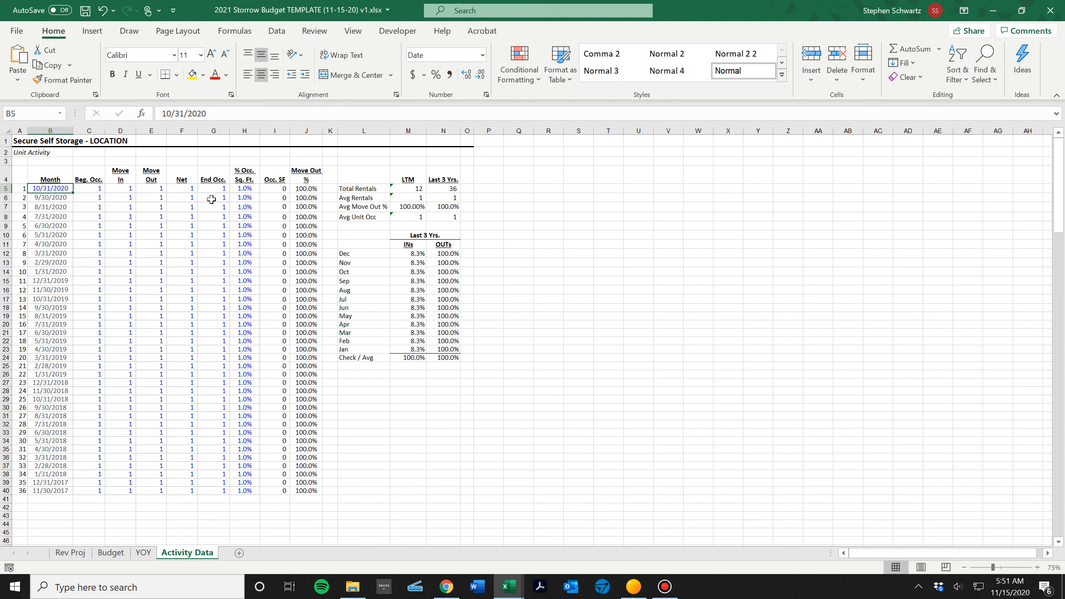
key(ctrl+Tab)
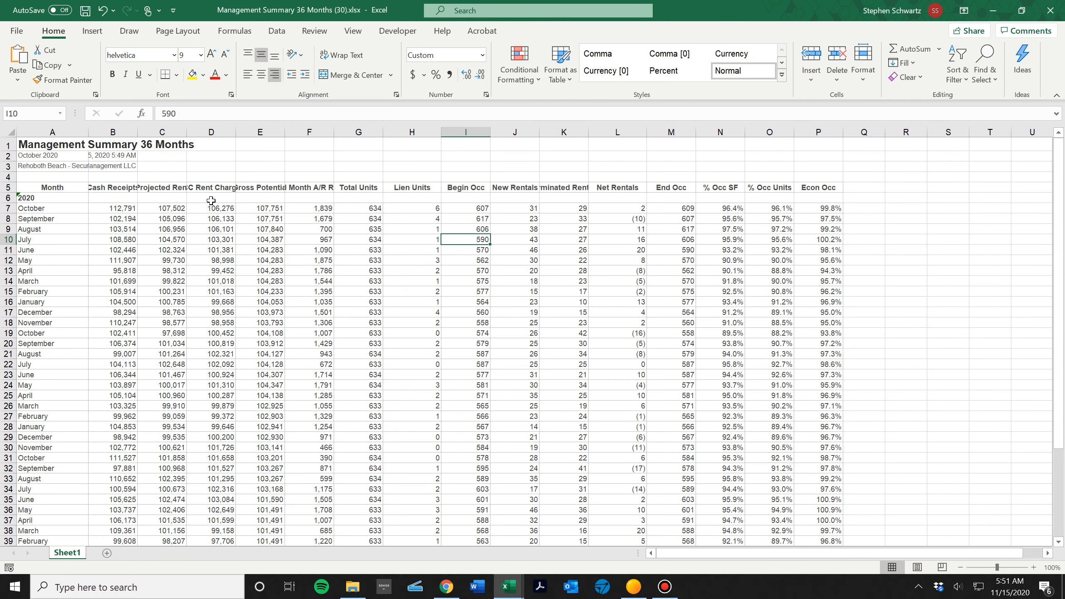
Copy the 36 months of data from Begin Occ through % Occ SF, cells I7 to N42, in the exported summary.
key(Up)
key(Up)
key(Up)
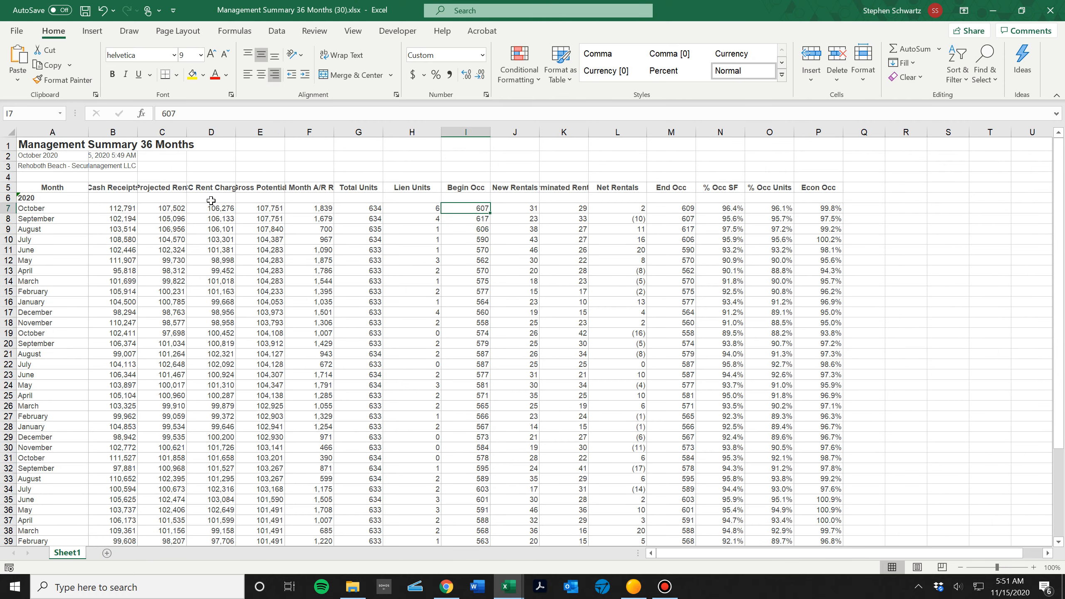
key(shift+Right)
key(shift+Right)
key(shift+Right)
key(shift+Right)
key(shift+Right)
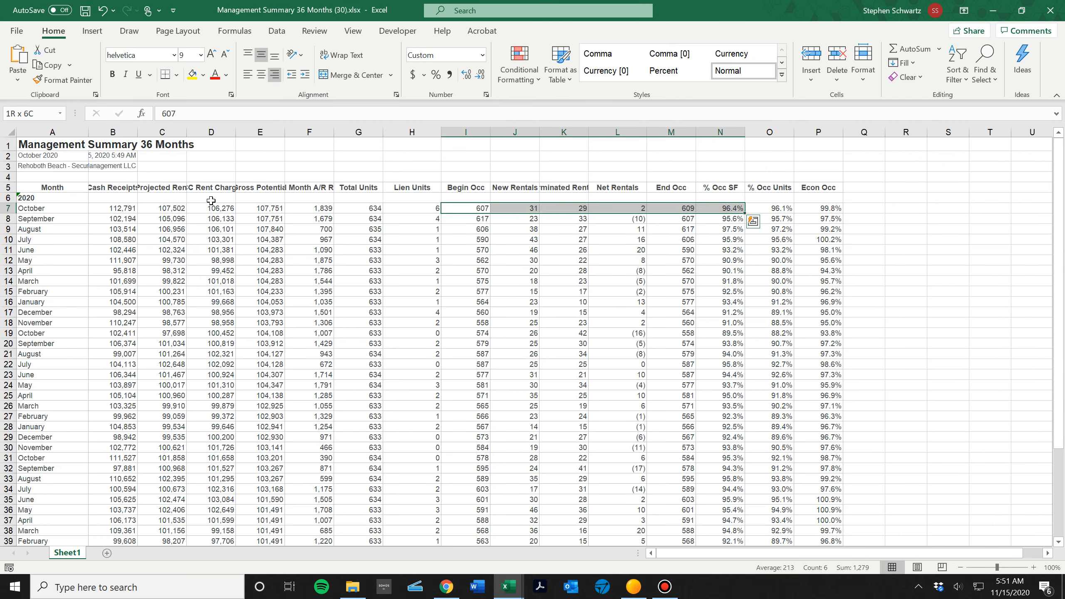
key(shift+Page_Down)
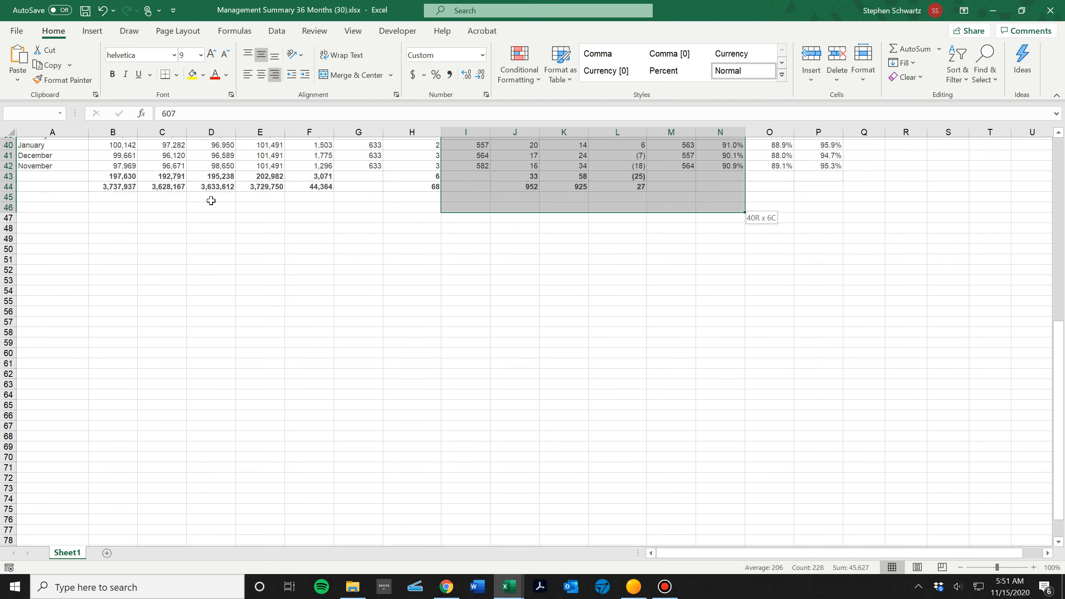
key(shift+Up)
key(shift+Up)
key(shift+Up)
key(shift+Up)
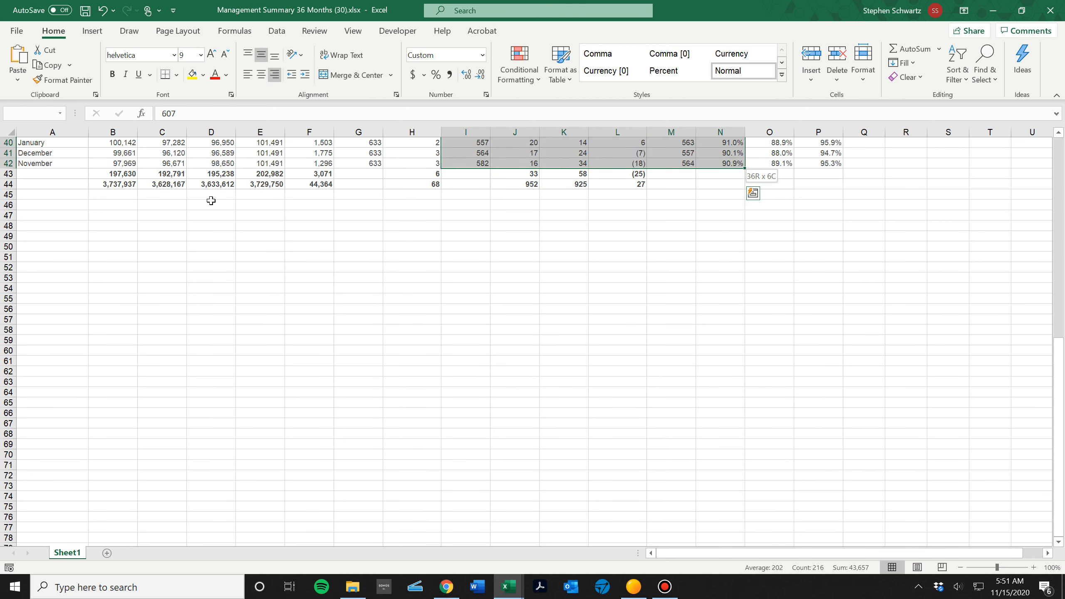
key(ctrl+c)
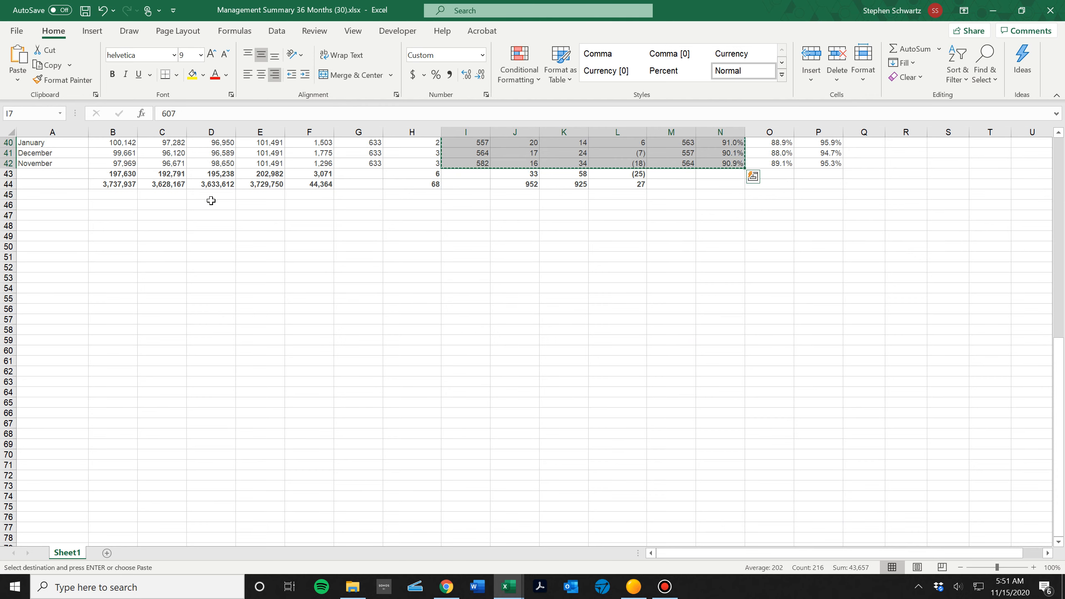
Paste the copied months as values only into the template's Activity Data sheet, starting at the October 2020 Beg. Occ. cell C5.
key(ctrl+Tab)
key(Right)
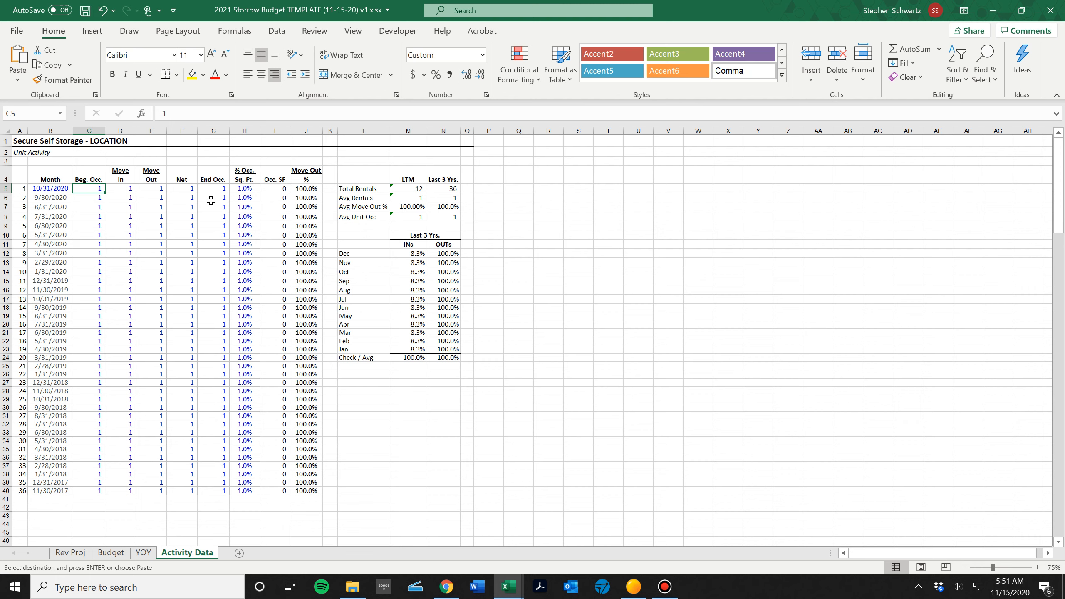
key(alt+e)
key(s)
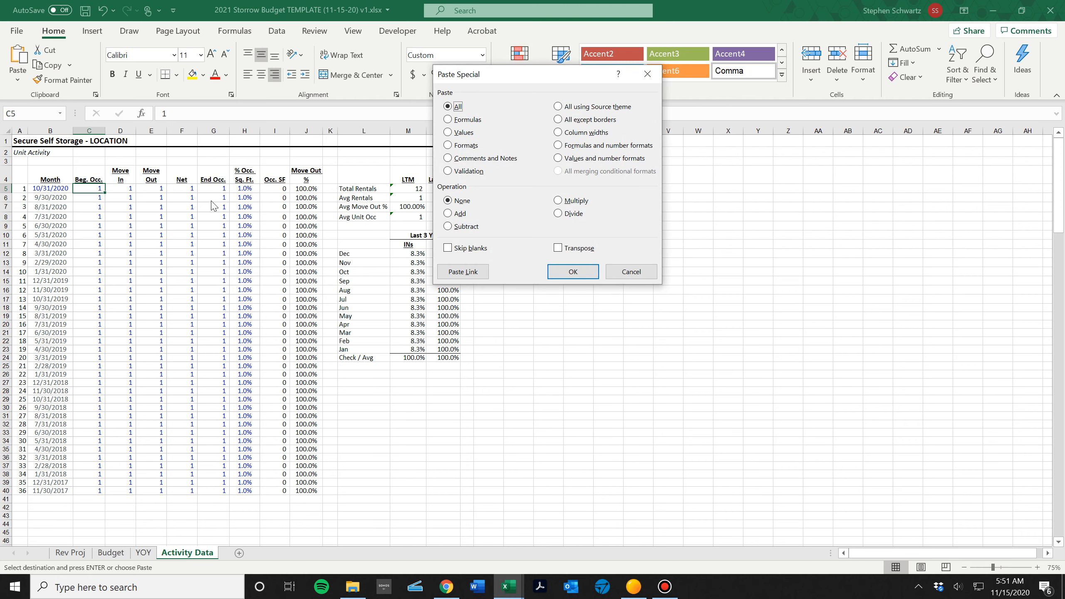
click(448, 133)
click(555, 275)
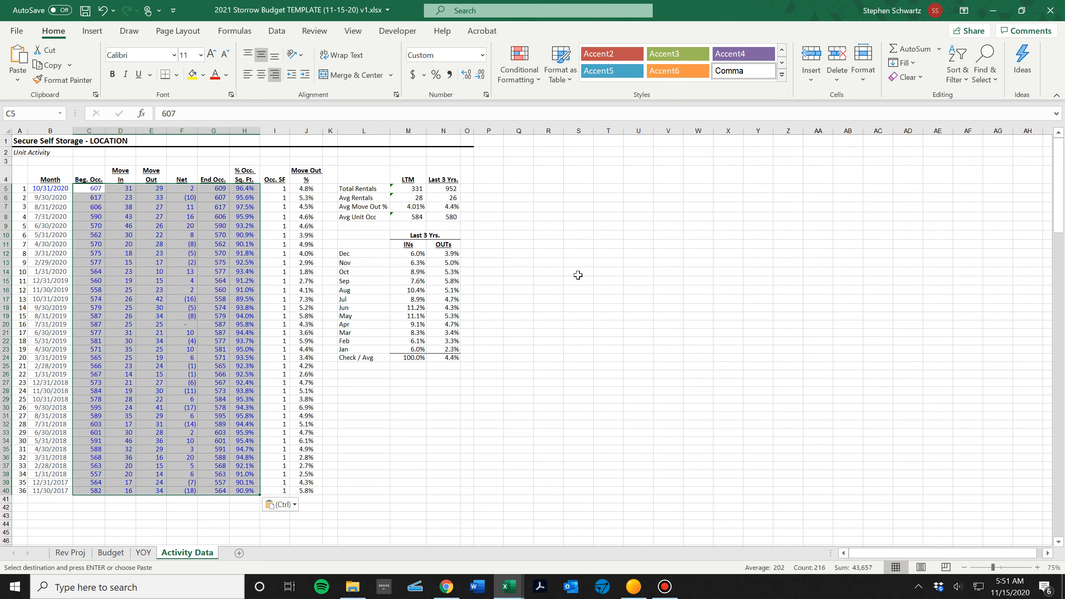
click(79, 254)
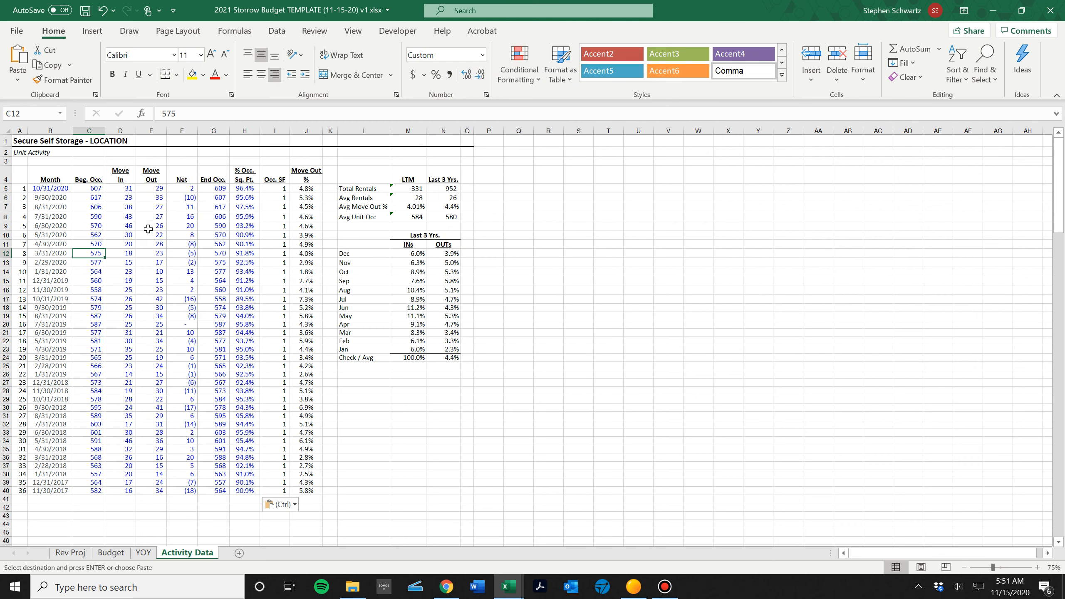
click(662, 592)
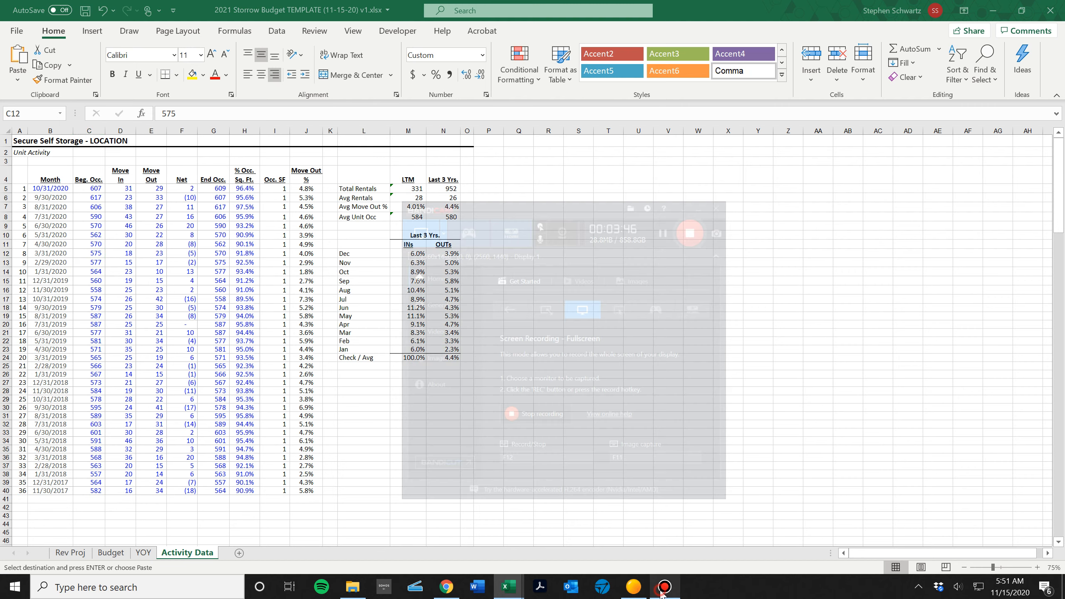
click(661, 594)
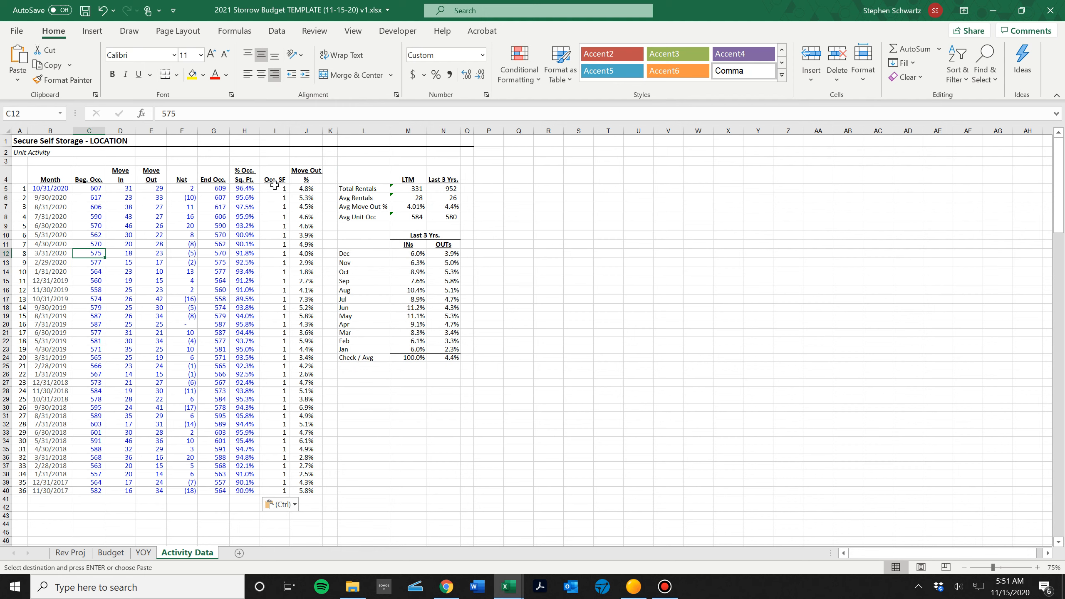
Inspect the Occ. SF formula in cell I8 of Activity Data and open the YOY sheet.
click(279, 216)
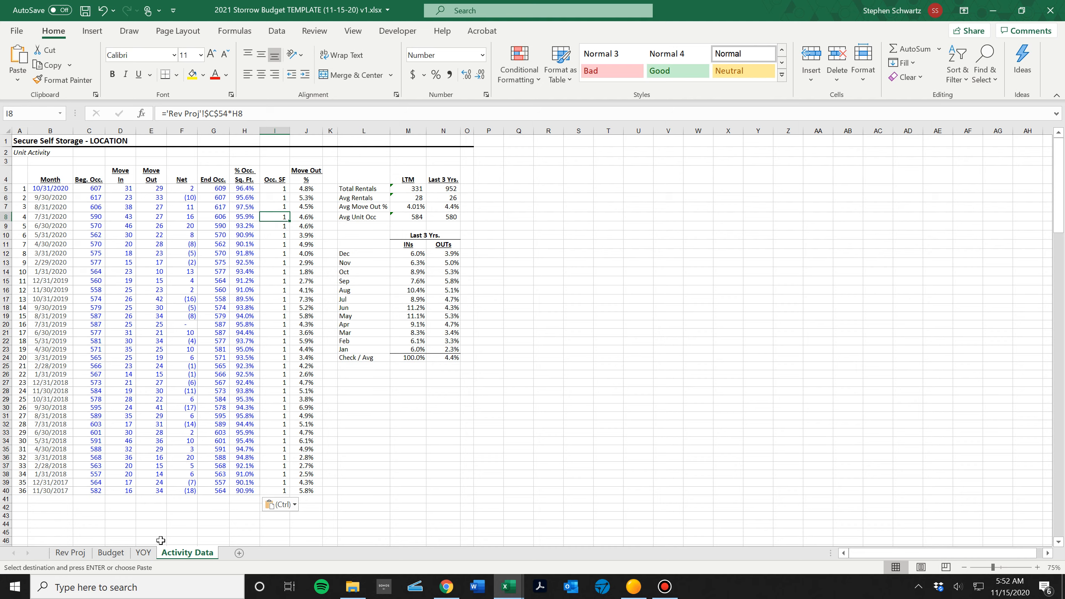
click(149, 553)
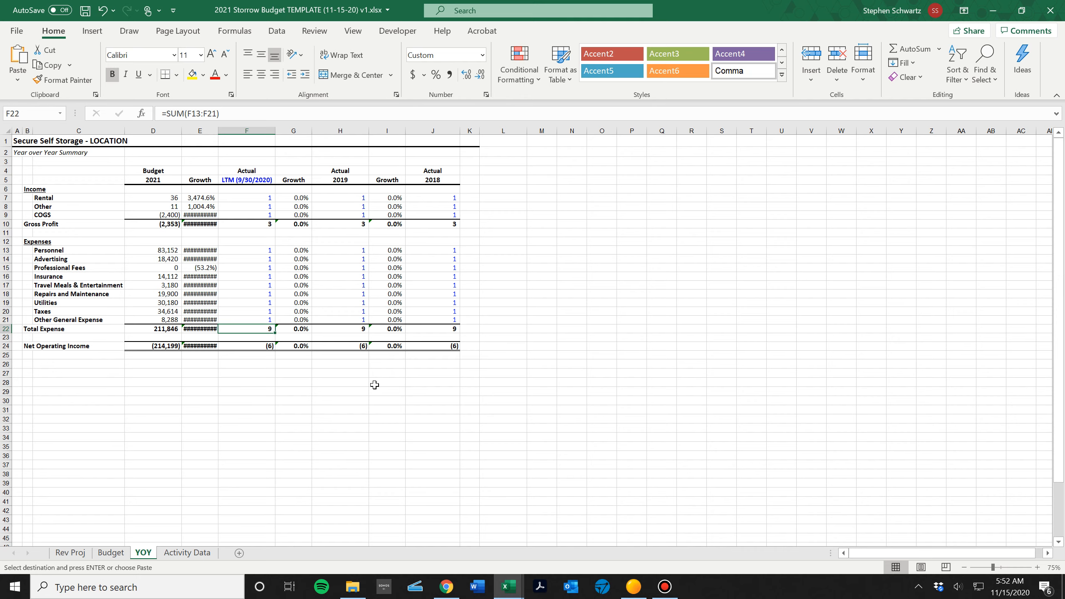
Minimize the two workbooks and the report and storage management windows to reach the 2021 Budgets folder.
click(995, 11)
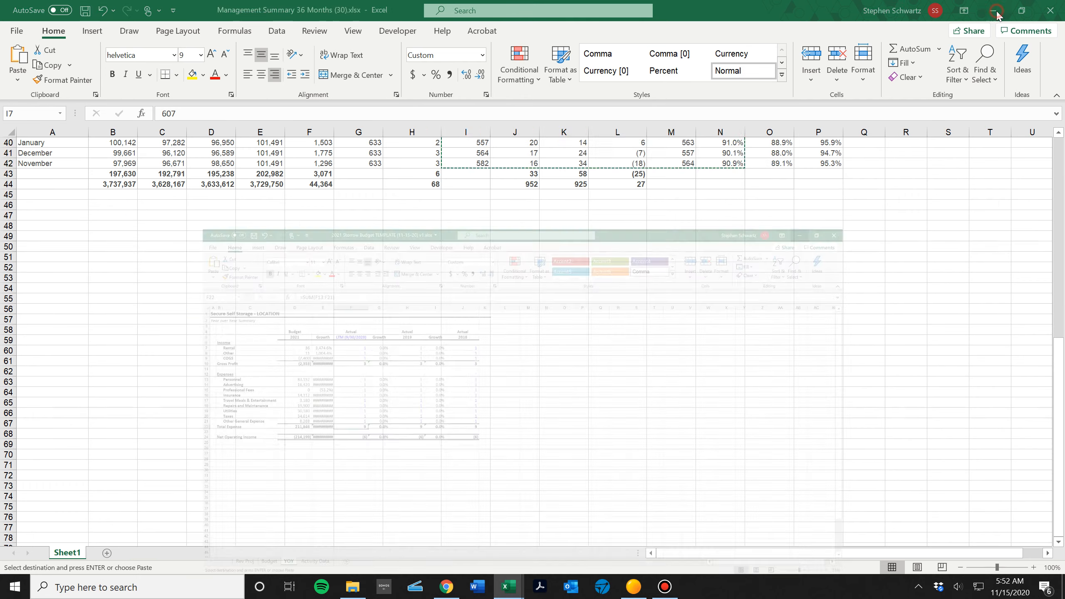
click(994, 11)
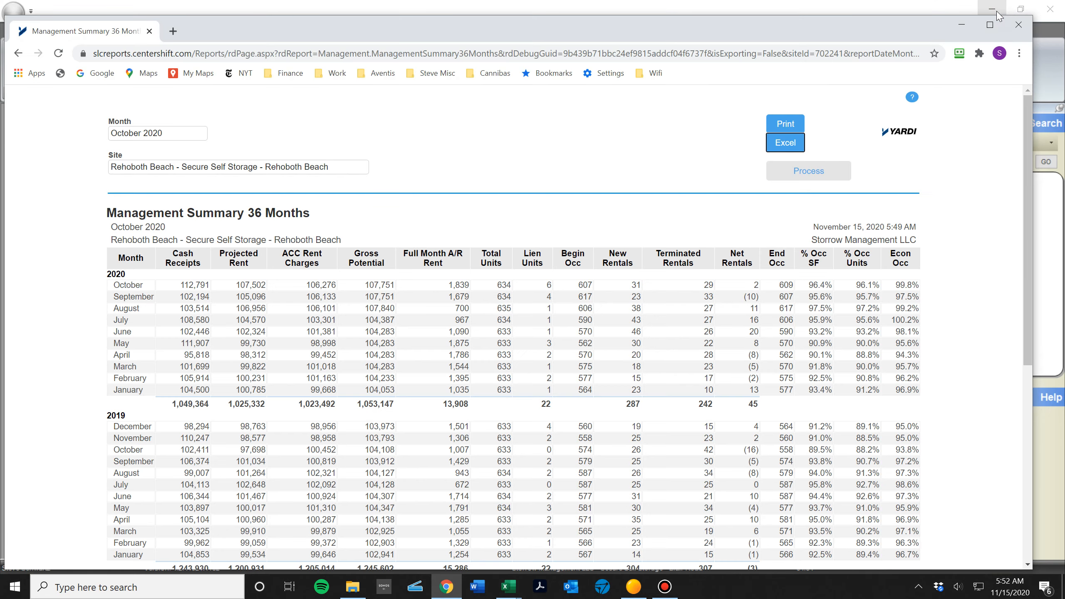
click(971, 30)
click(986, 12)
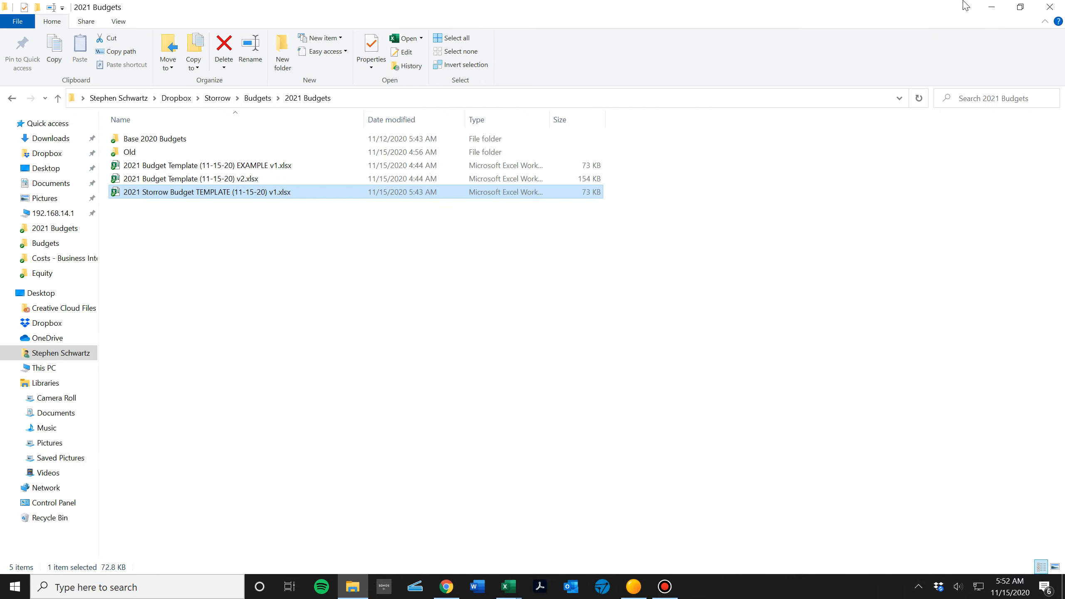
Minimize the 2021 Budgets folder and open the Rehoboth P&L.xlsx workbook from the desktop.
click(990, 8)
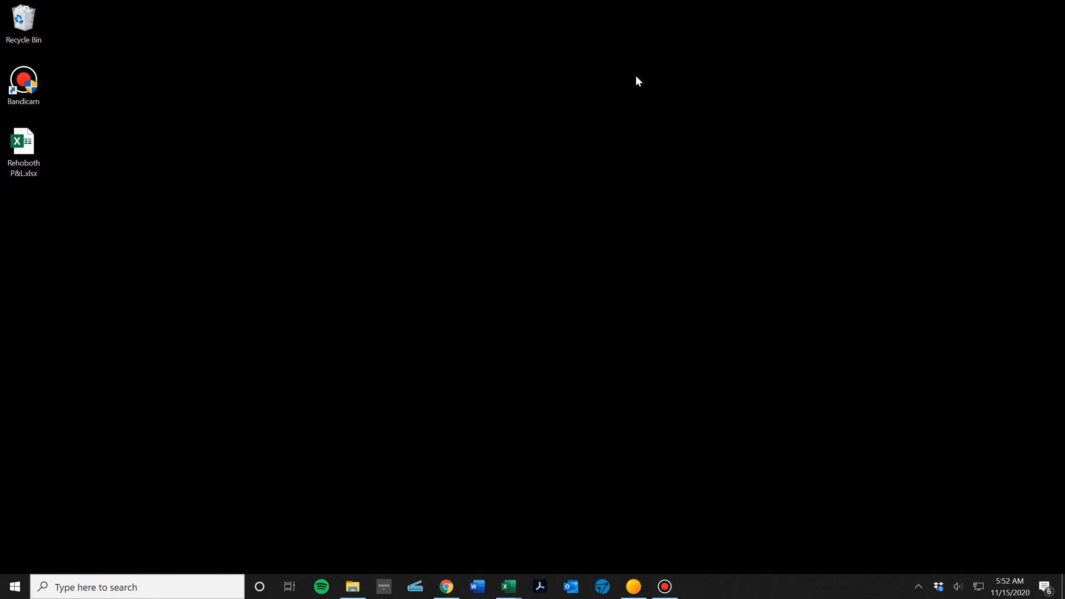
double_click(29, 158)
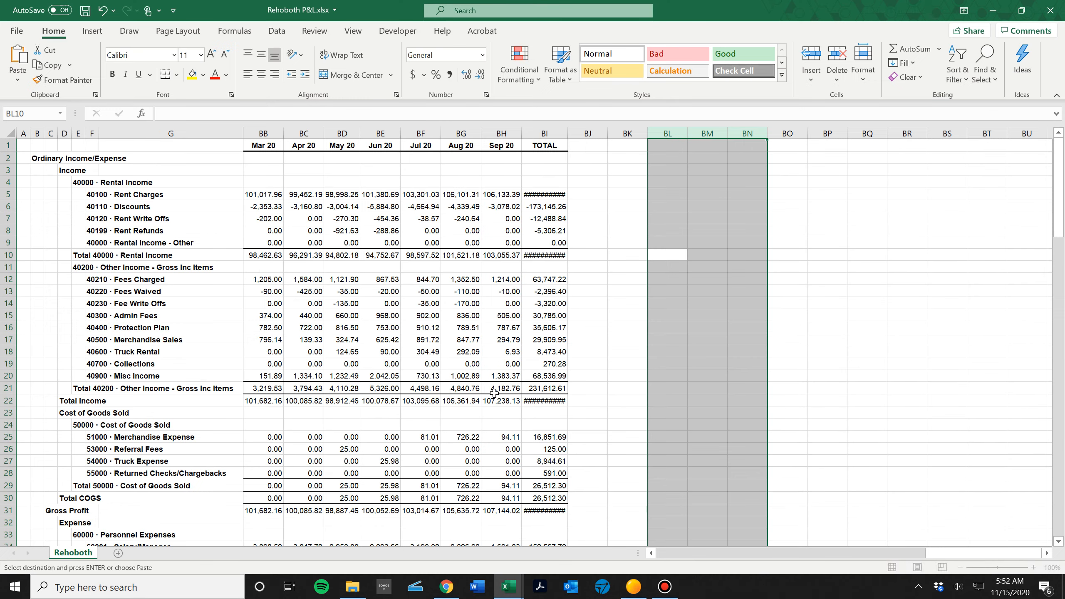
click(610, 327)
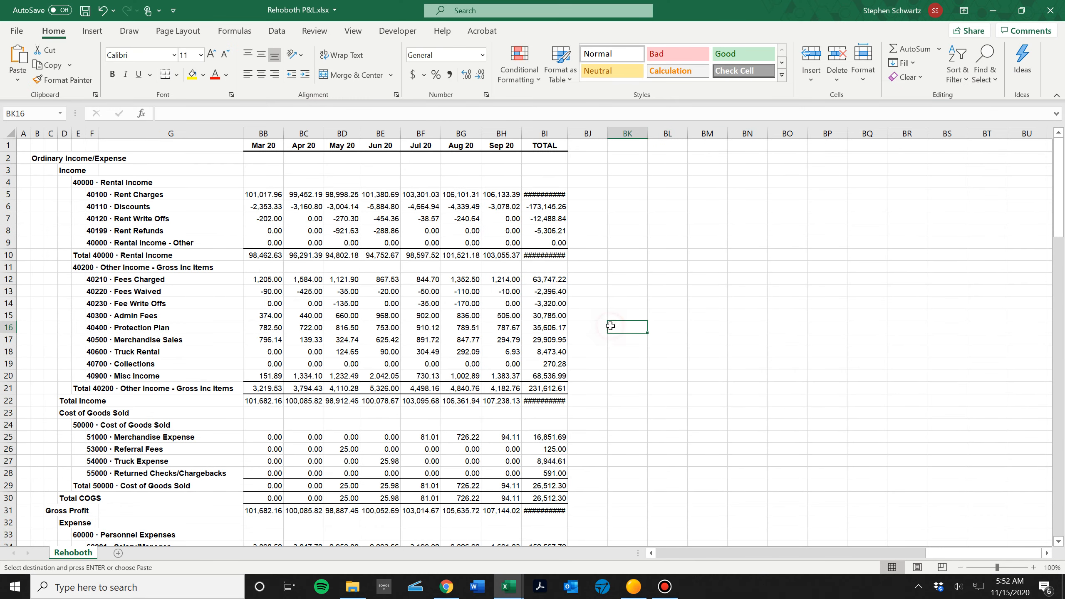
Look through the 2020 month columns and the rental income rows of the Rehoboth P&L.
click(450, 337)
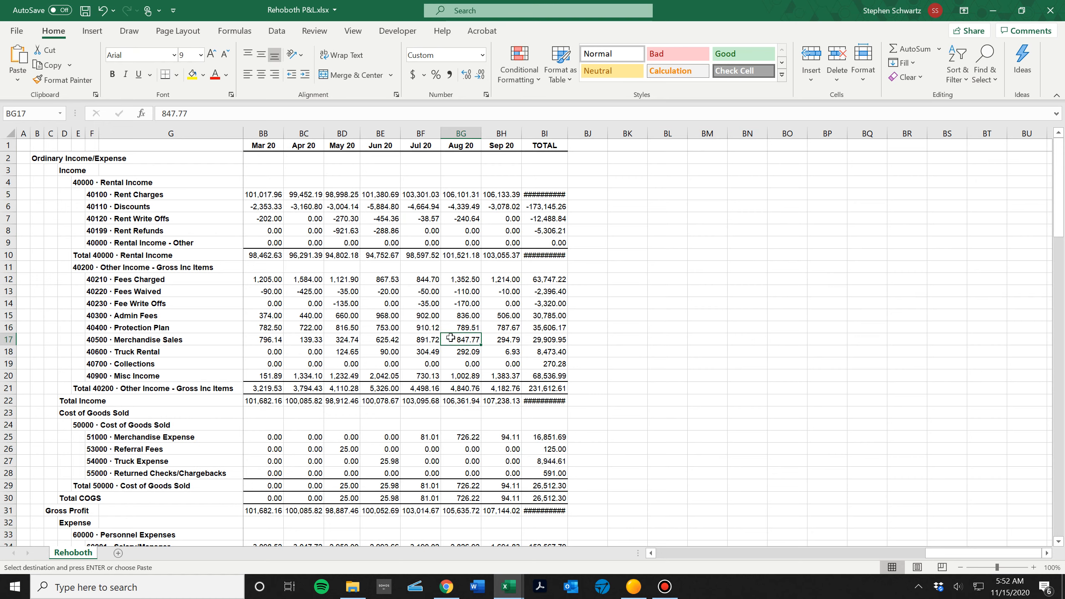
key(Up)
key(Up)
key(Up)
key(Up)
key(Up)
key(Up)
key(Up)
key(Up)
key(Up)
key(Up)
key(Up)
key(Up)
key(Up)
key(Up)
key(Up)
key(Up)
key(Left)
key(Left)
key(Left)
key(Left)
key(Left)
key(Left)
key(Left)
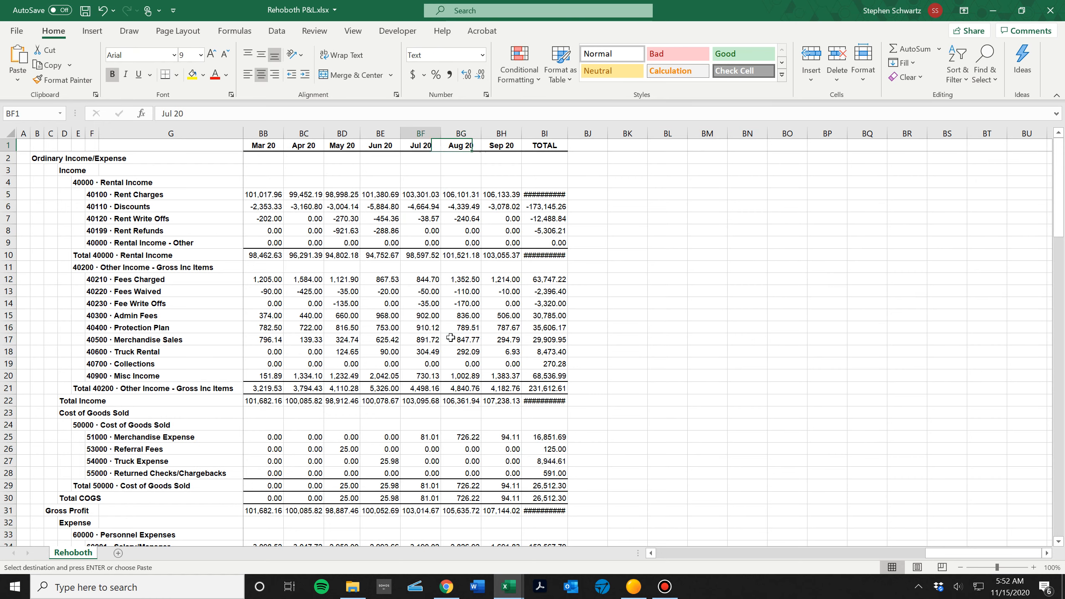
key(Down)
key(Down)
key(Down)
key(Down)
key(Up)
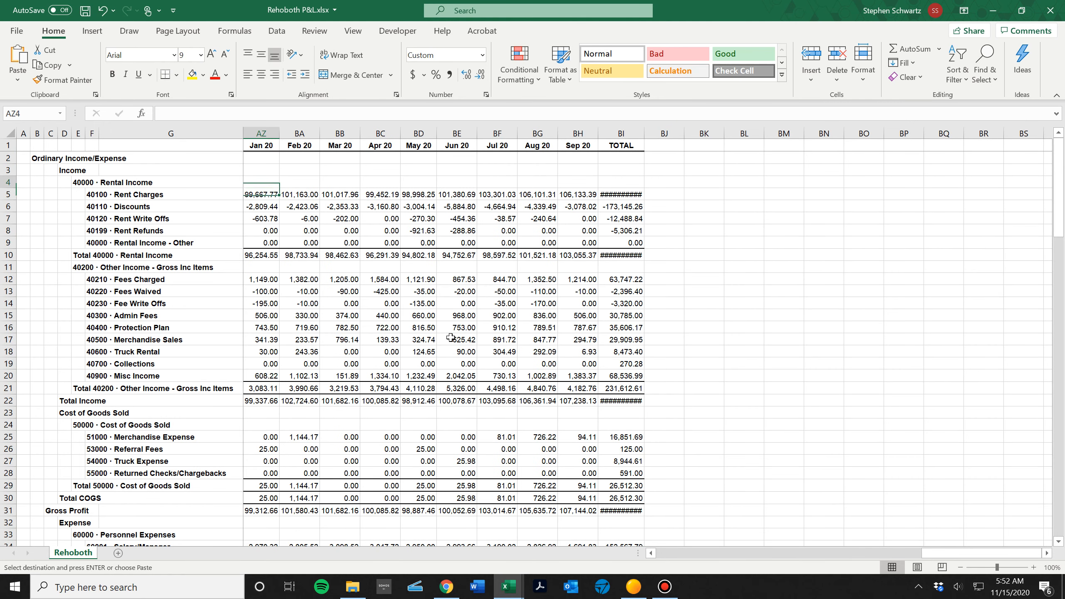
Enter the column headings 2018, 2019 and LTM in cells BK4 to BM4, beyond the TOTAL column.
key(Right)
key(Right)
key(Right)
key(Right)
key(Right)
key(Right)
key(Right)
key(Right)
key(Right)
key(Right)
key(Right)
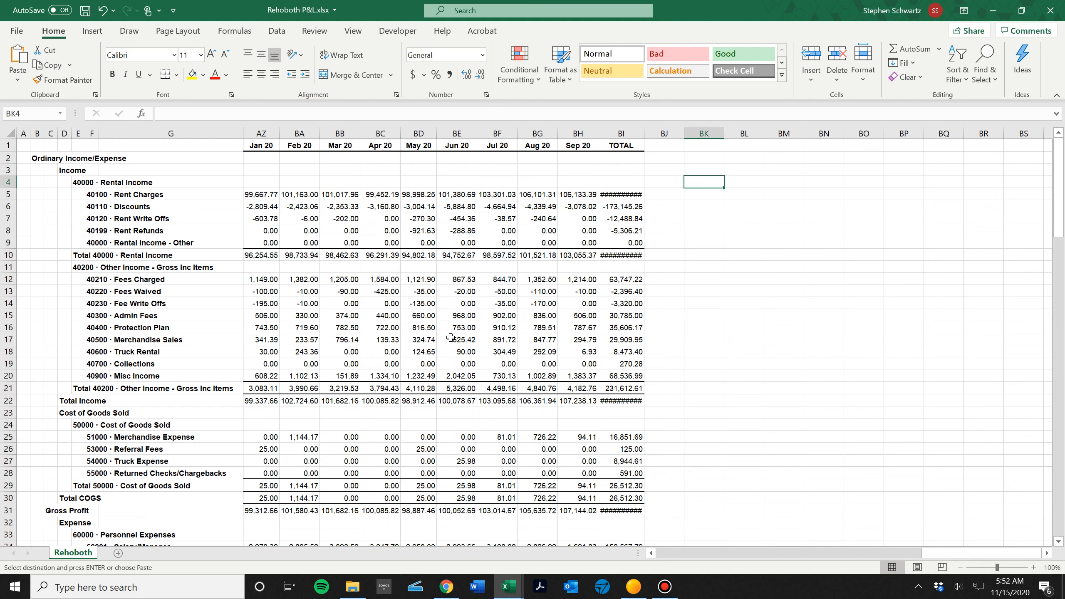
text(2018)
key(Tab)
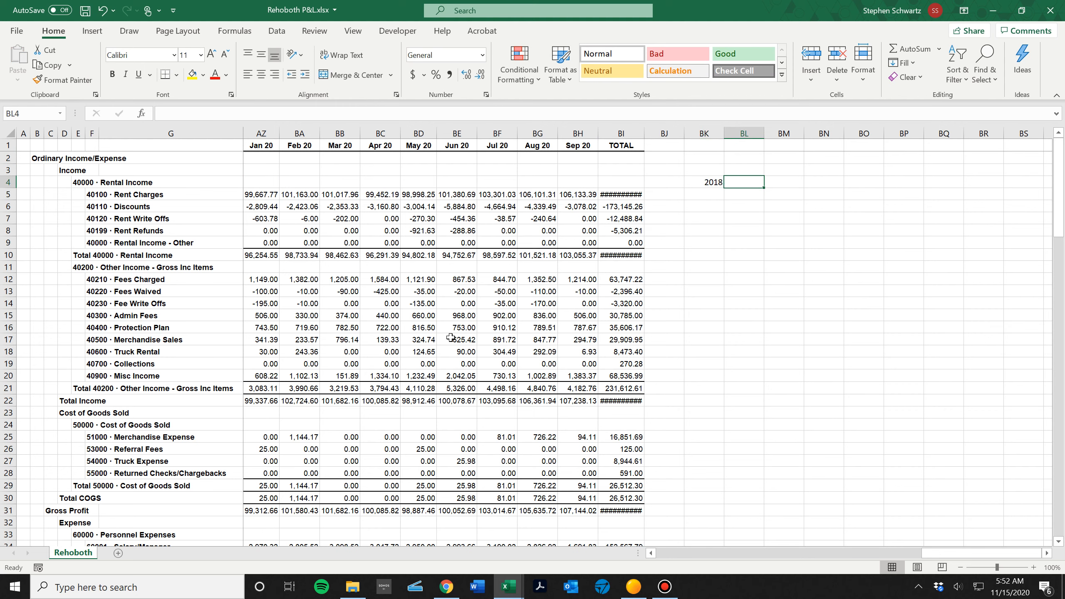
text(2019)
key(Tab)
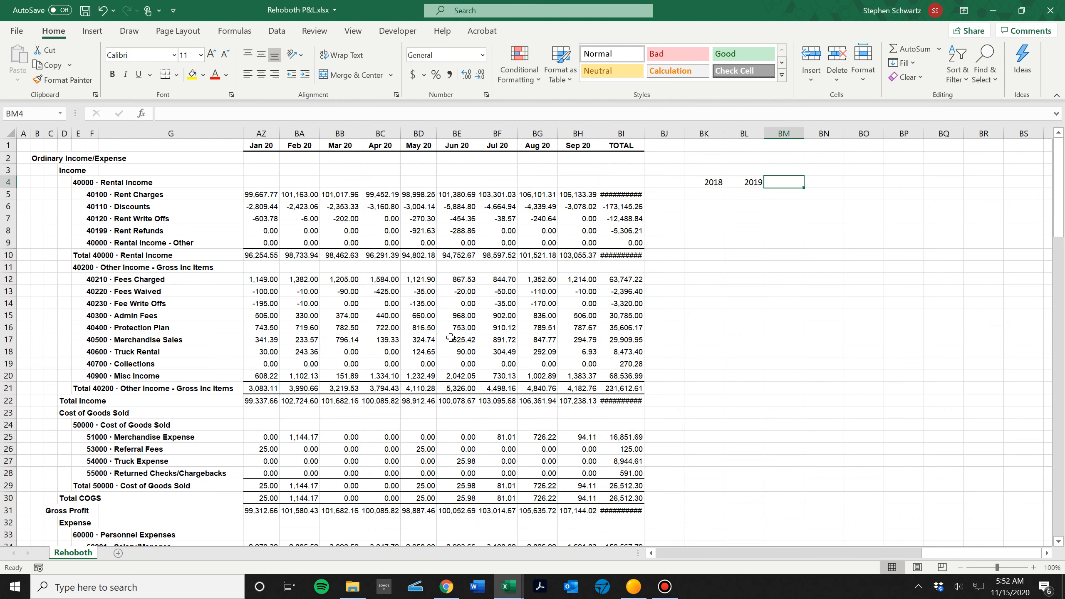
text(LTM)
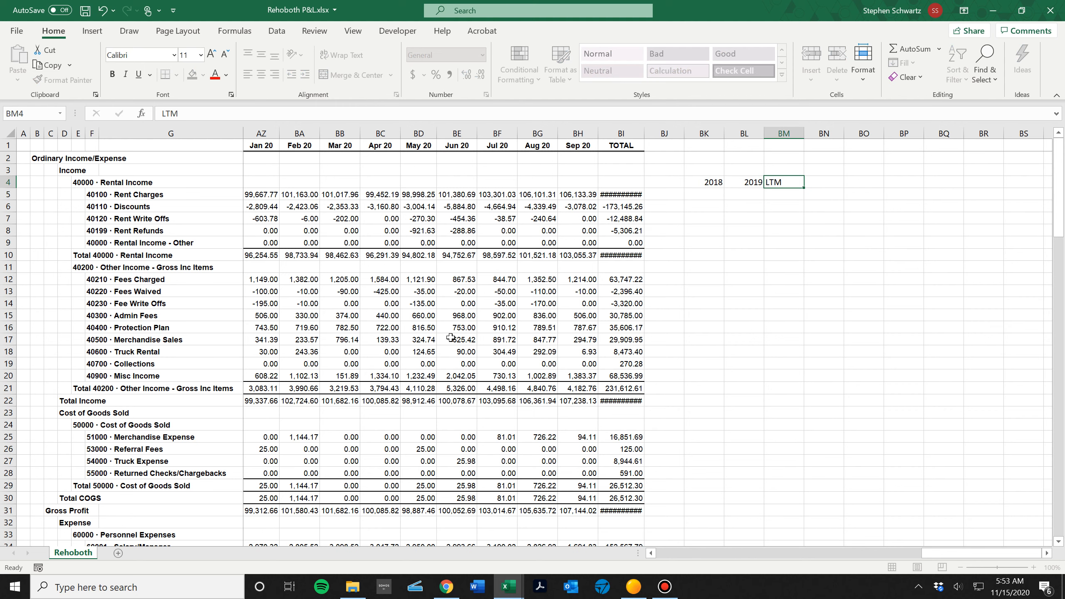
key(Return)
Center and underline the three headings in cells BK4 to BM4.
key(Up)
key(Left)
key(Left)
key(shift+Right)
key(shift+Right)
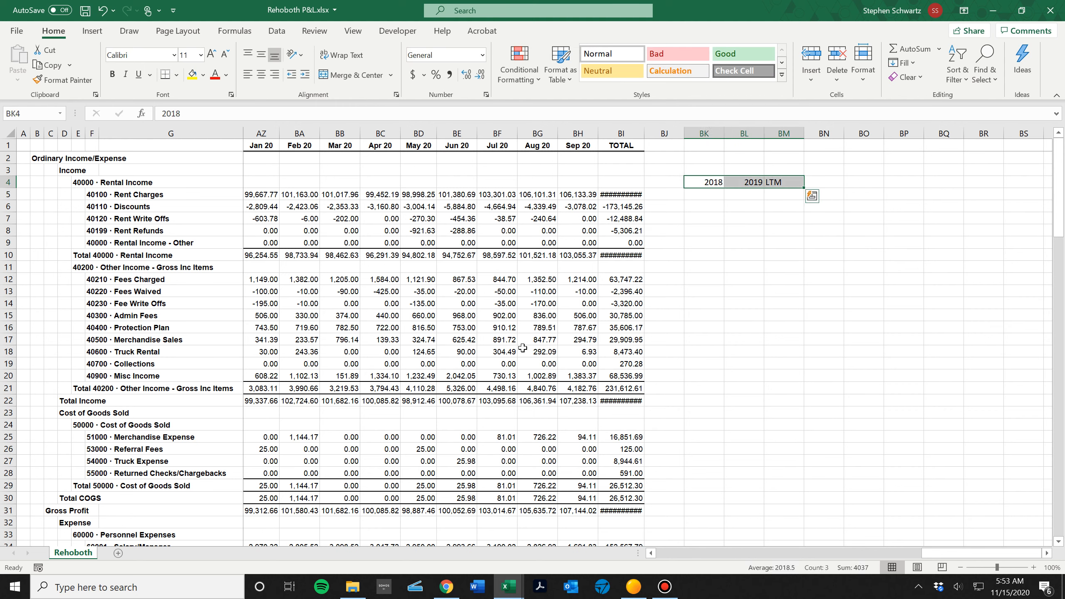
click(262, 74)
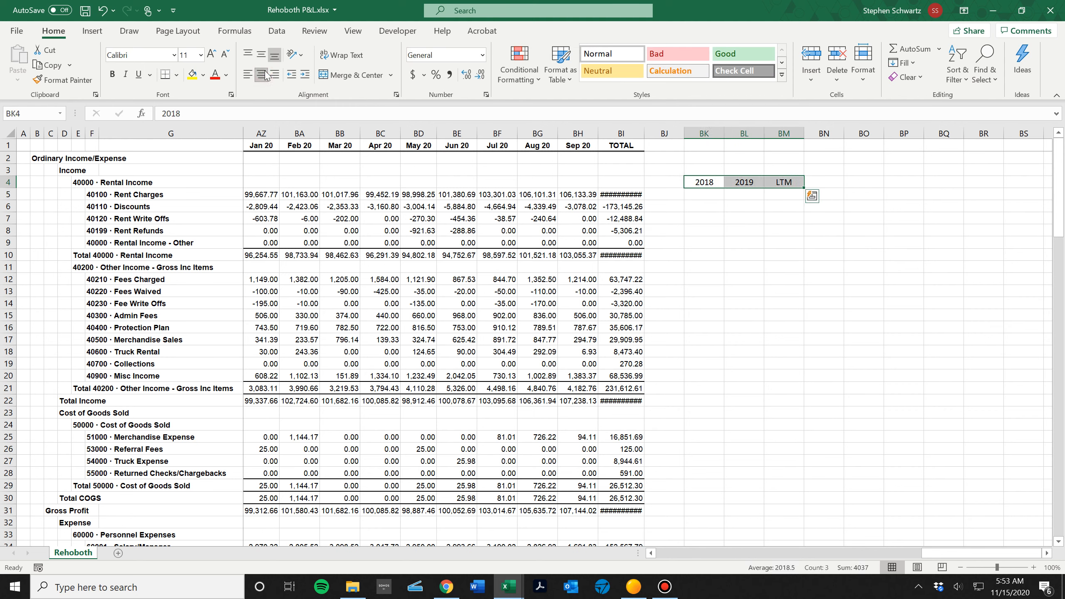
key(ctrl+u)
Under the 2018 heading in BK5, sum the Rent Charges from Jan 18 to Dec 18, cells AB5 to AM5.
key(Down)
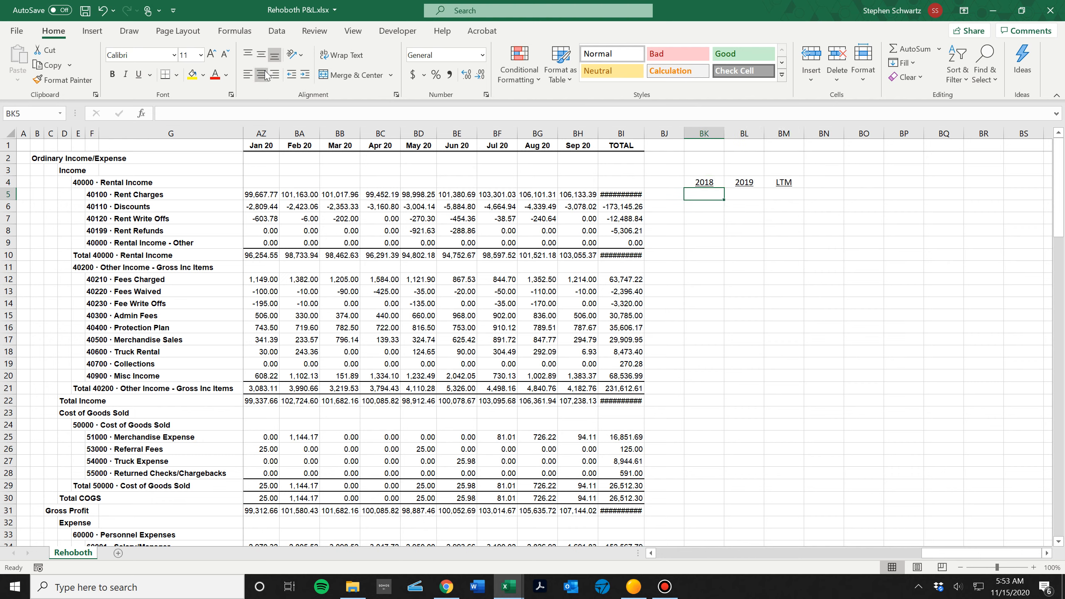
text(=sum()
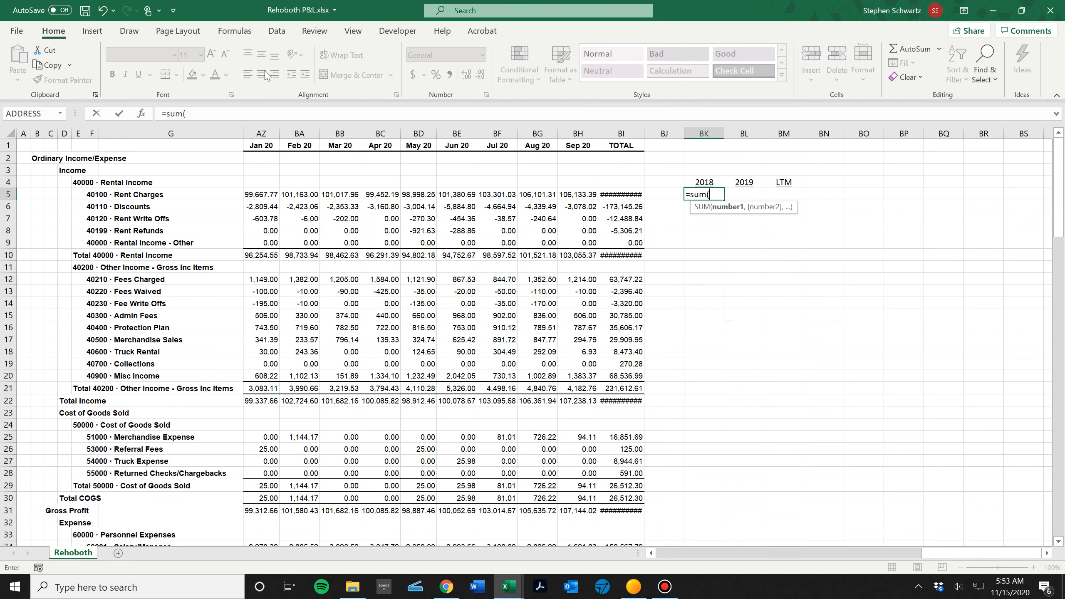
key(Left)
key(Left)
key(Left)
key(Left)
key(Left)
key(Left)
key(Left)
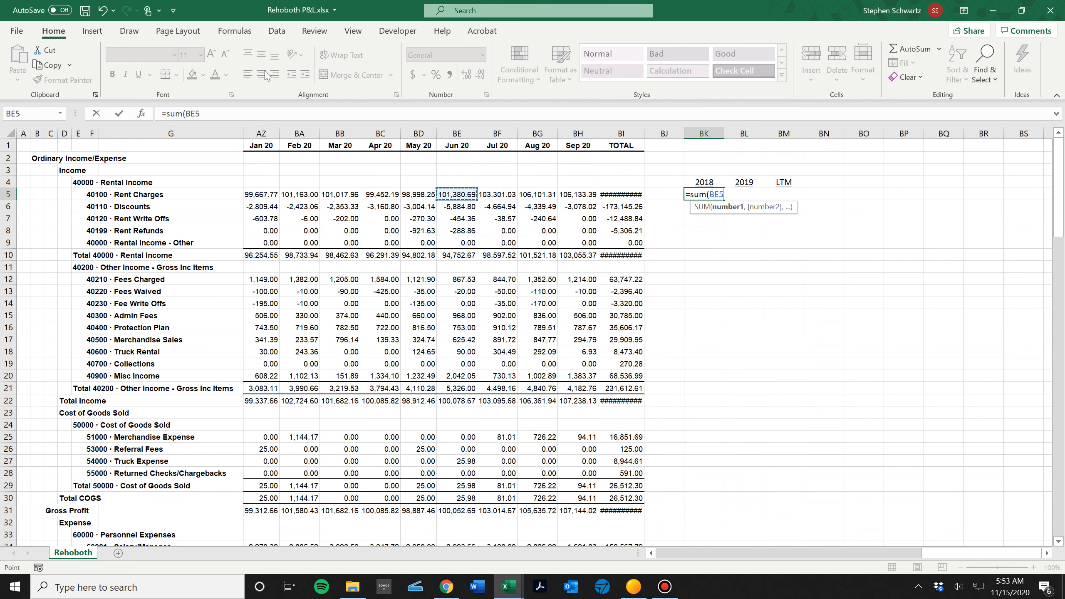
key(Left)
key(Left)
key(Left)
key(Left)
key(Left)
key(Left)
key(Left)
key(Left)
key(Left)
key(Left)
key(Left)
key(Left)
key(Left)
key(Left)
key(Left)
key(Left)
key(Left)
key(Left)
key(Left)
key(Left)
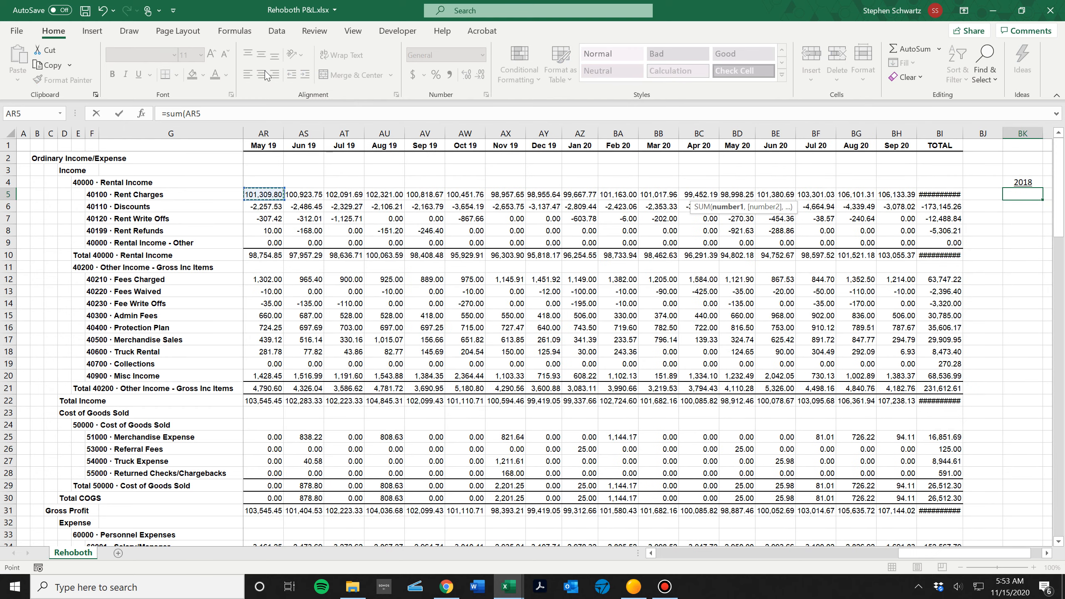
key(Left)
key(Left)
key(Left)
key(Left)
key(Left)
key(Left)
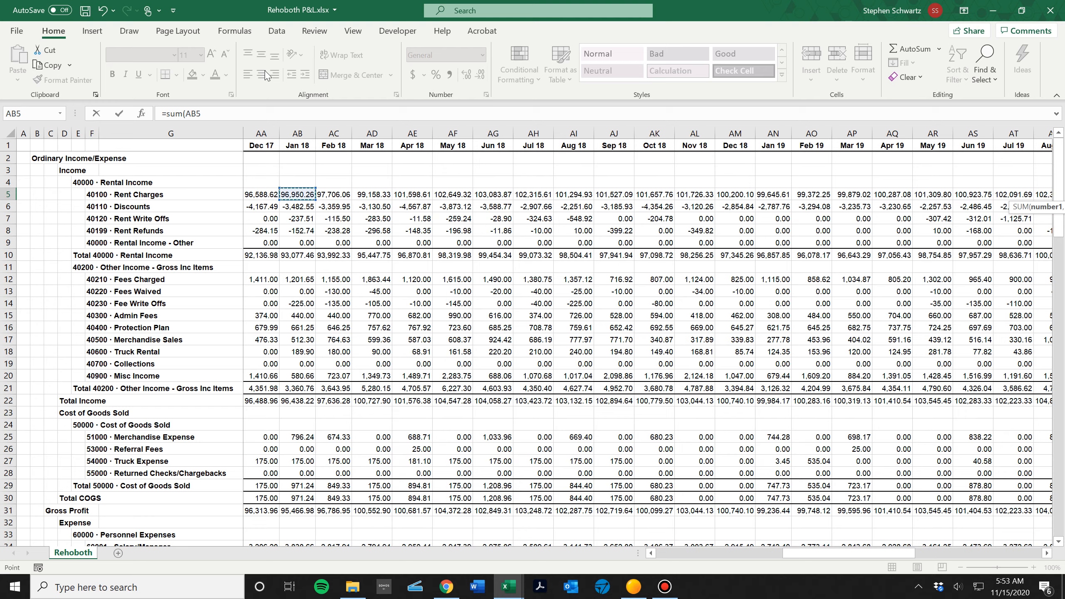
key(shift+Right)
key(shift+Right)
key(shift+Right)
key(shift+Right)
key(shift+Right)
key(shift+Right)
key(shift+Right)
key(shift+Right)
key(shift+Right)
key(shift+Right)
key(shift+Right)
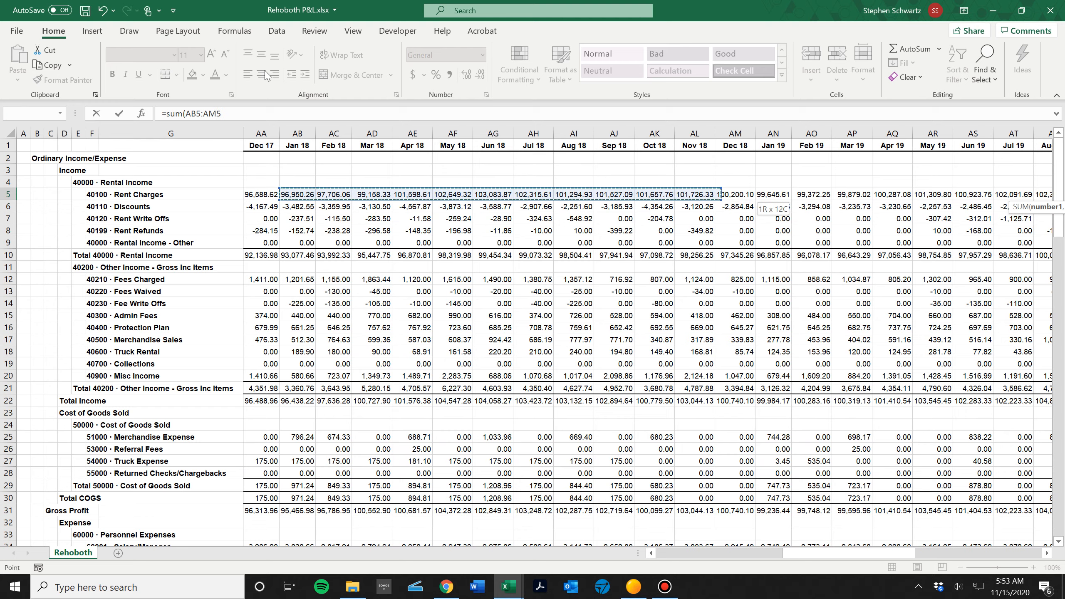
key(Return)
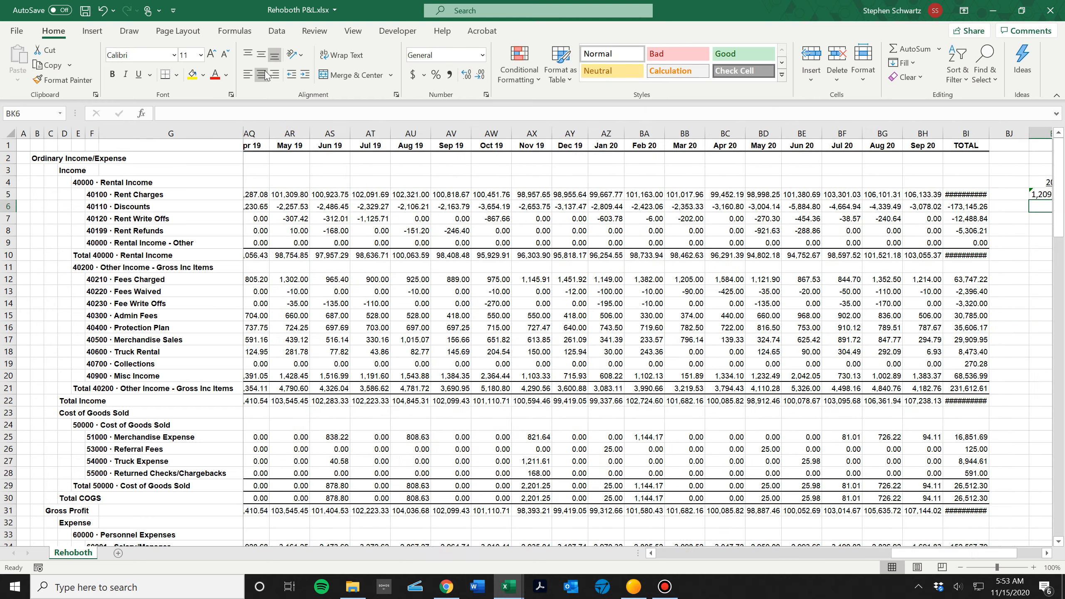
Under the 2019 heading in BL5, sum the Rent Charges from Jan 19 to Dec 19, cells AN5 to AY5.
key(Right)
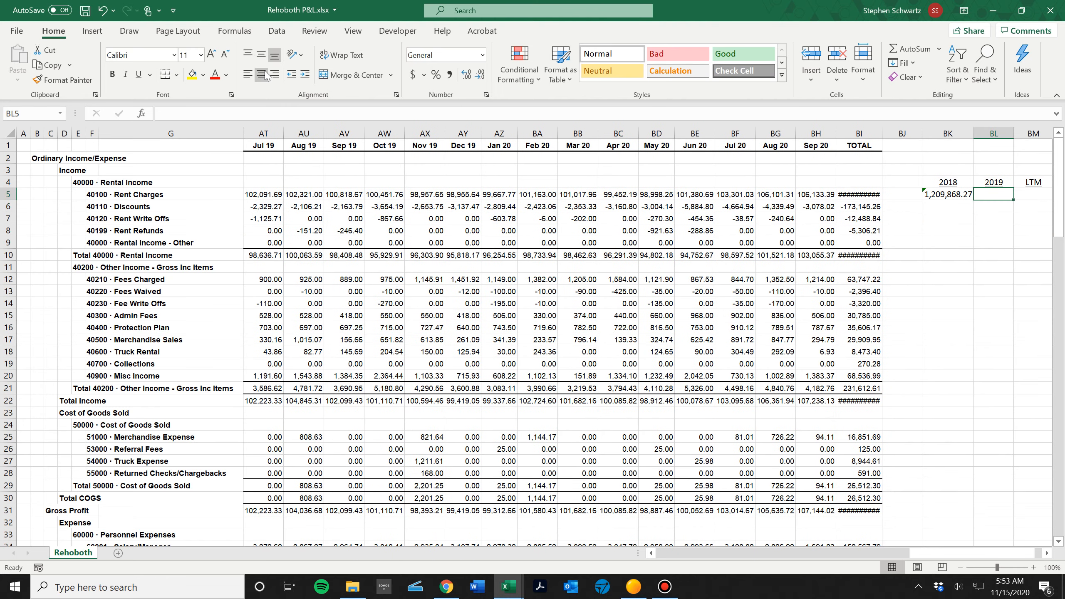
text(=sum()
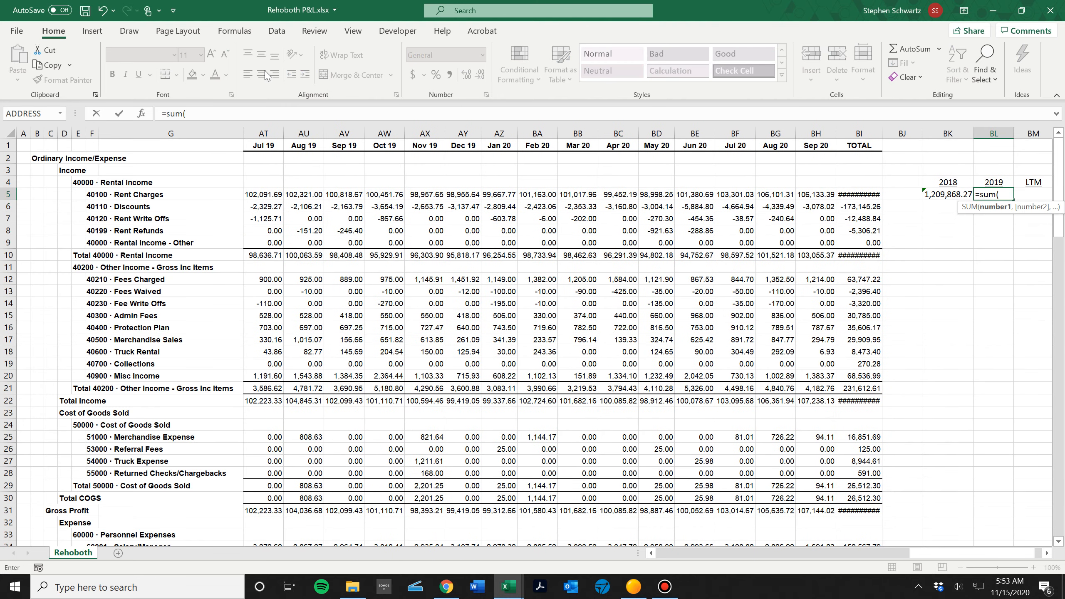
key(Left)
key(Left)
key(Left)
key(Left)
key(Left)
key(Left)
key(Left)
key(Left)
key(Left)
key(Left)
key(Left)
key(Left)
key(Left)
key(Left)
key(Left)
key(Left)
key(Left)
key(Left)
key(Left)
key(Left)
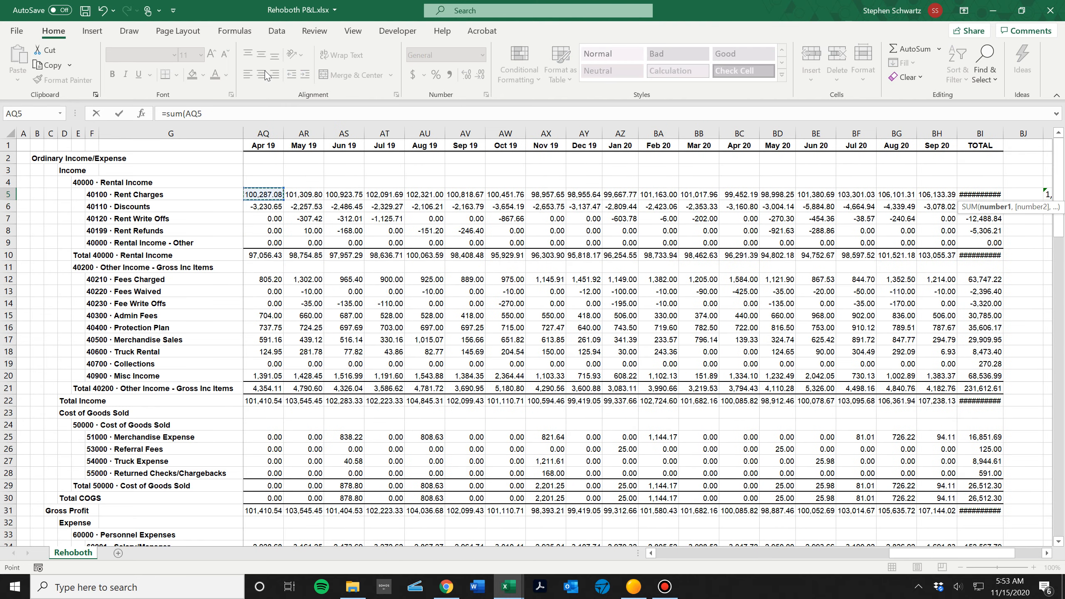
key(Left)
key(Left)
key(Left)
key(shift+Right)
key(shift+Right)
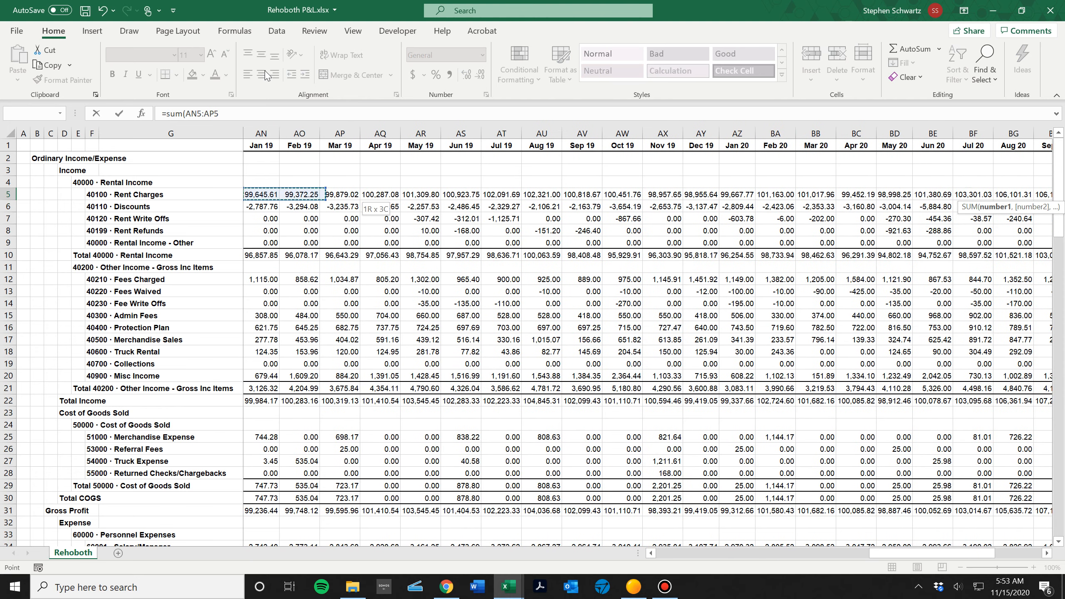
key(shift+Right)
key(shift+Right)
key(shift+Right)
key(shift+Right)
key(shift+Right)
key(shift+Right)
key(shift+Right)
key(shift+Right)
key(shift+Right)
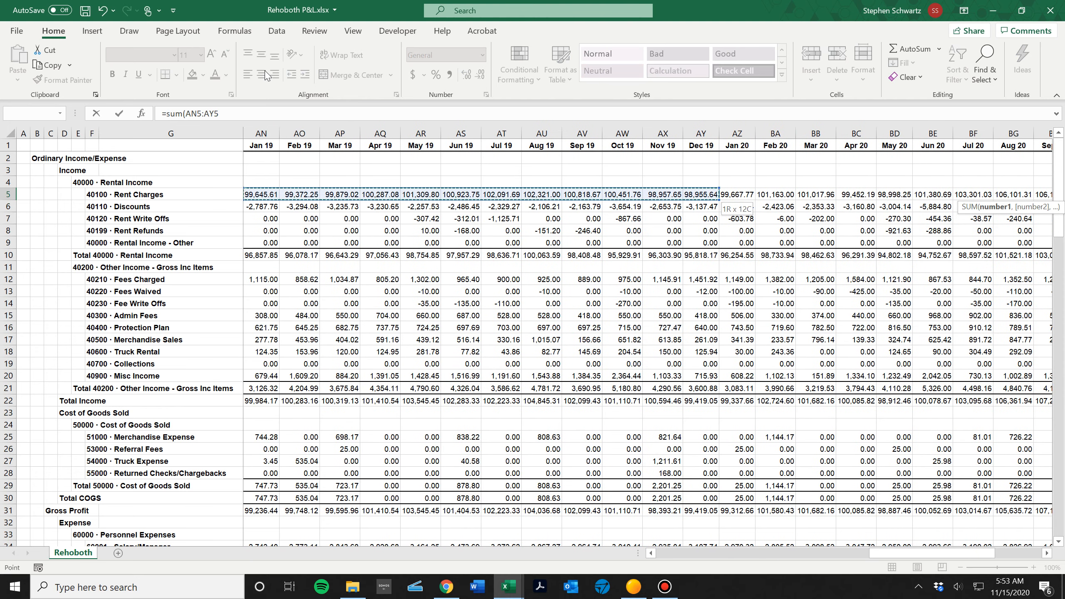
text())
key(Return)
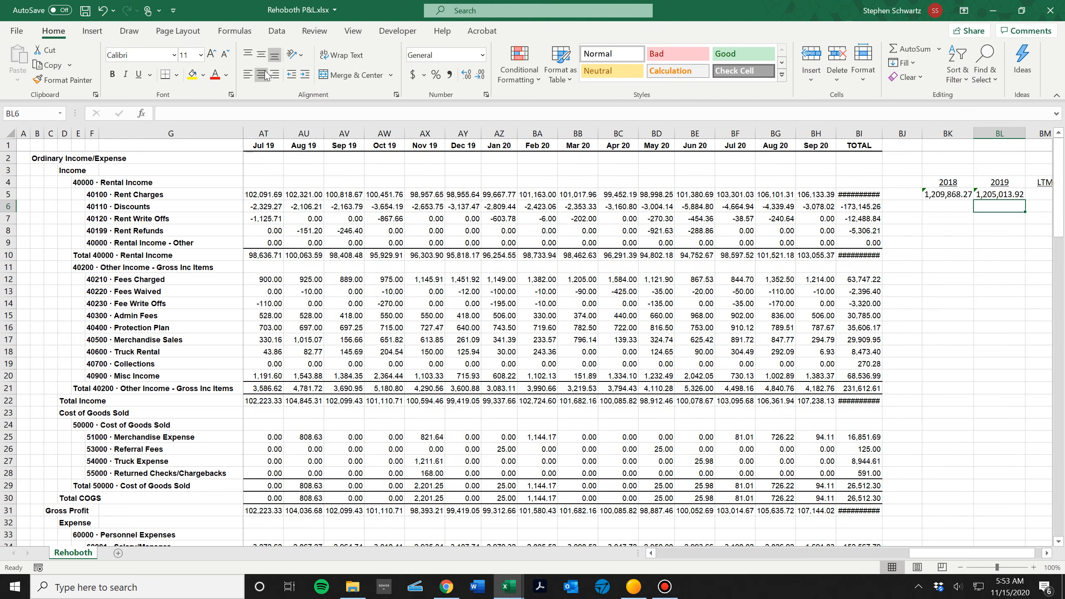
Under the LTM heading in BM5, sum the Rent Charges from Oct 19 to Sep 20, cells AW5 to BH5.
key(Up)
key(Right)
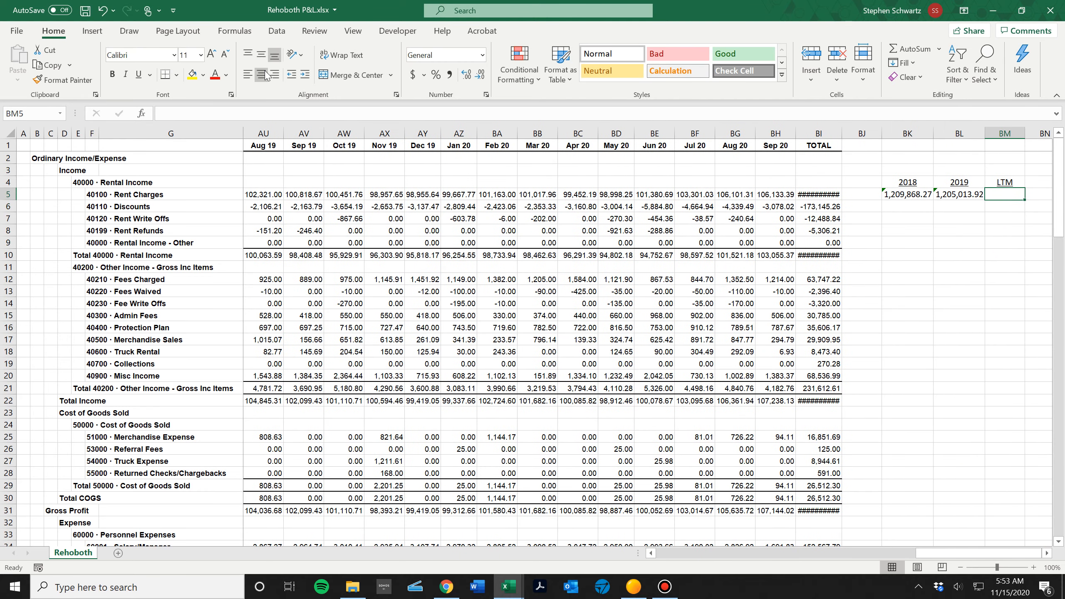
text(=sum()
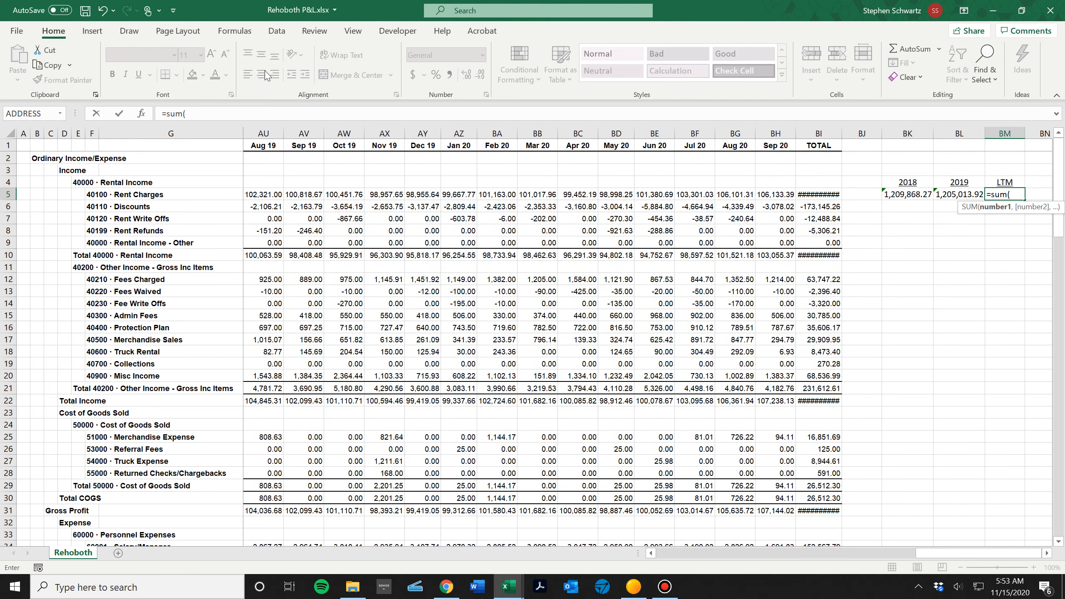
key(Left)
key(Left)
key(Left)
key(Left)
key(Left)
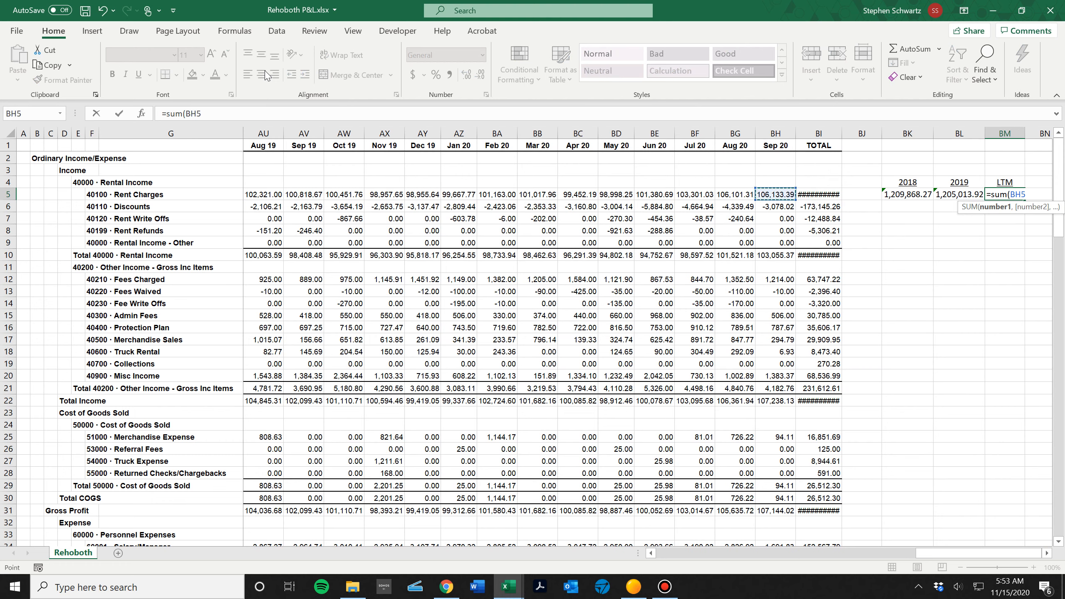
key(shift+Left)
key(shift+Left)
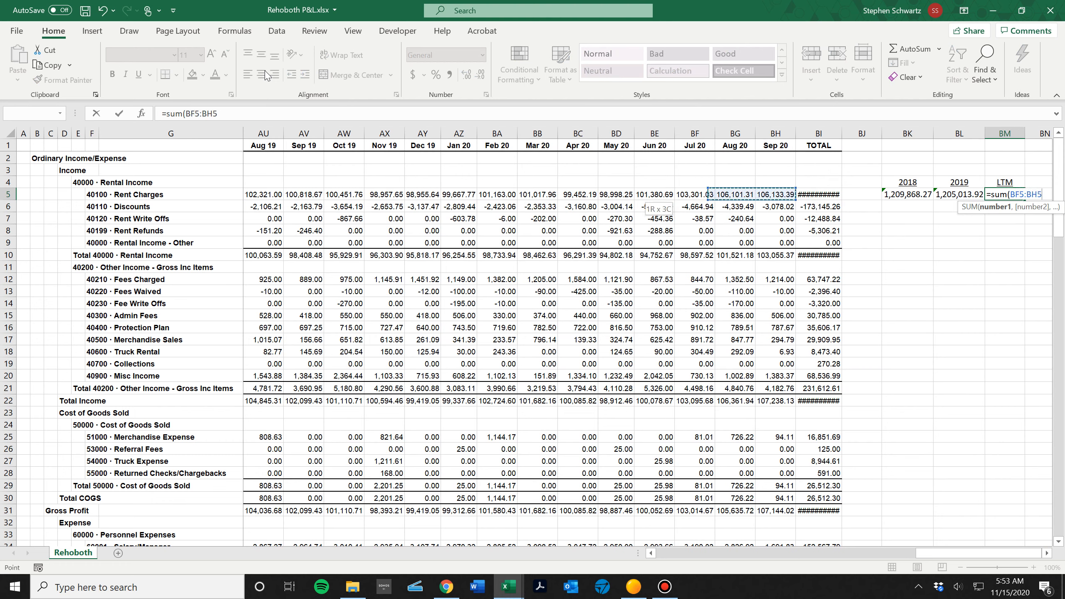
key(shift+Left)
key(shift+Left)
key(shift+Left)
key(shift+Left)
key(shift+Left)
key(shift+Left)
key(shift+Left)
key(shift+Left)
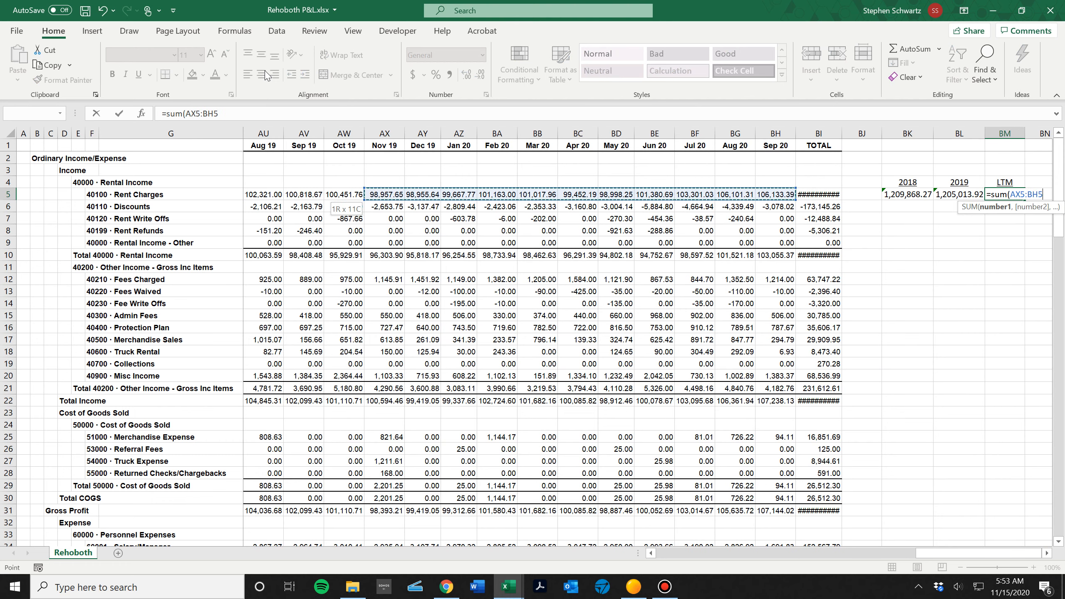
key(shift+Left)
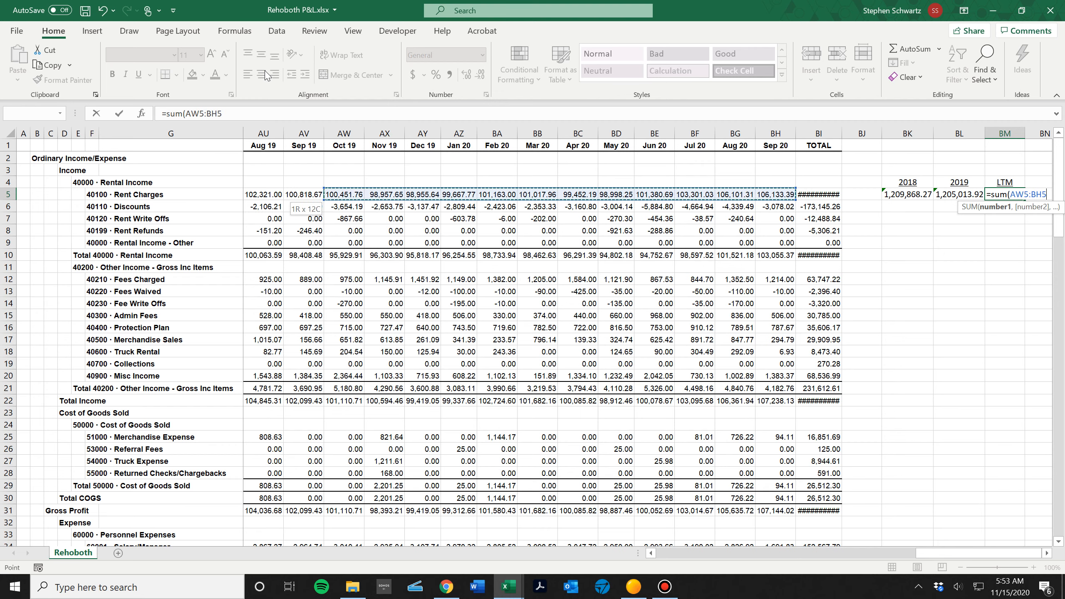
text())
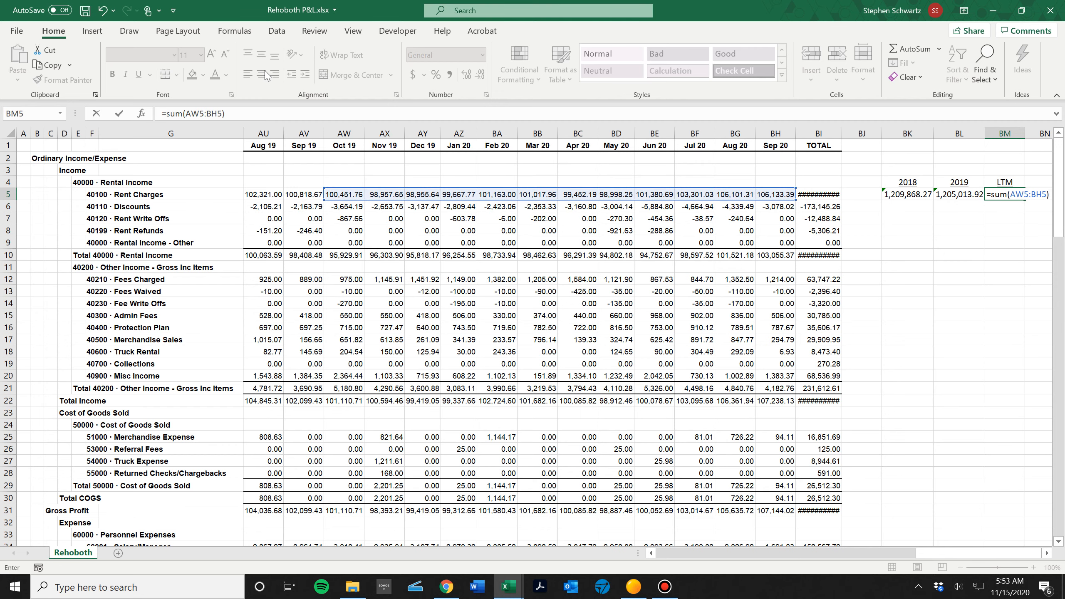
key(Return)
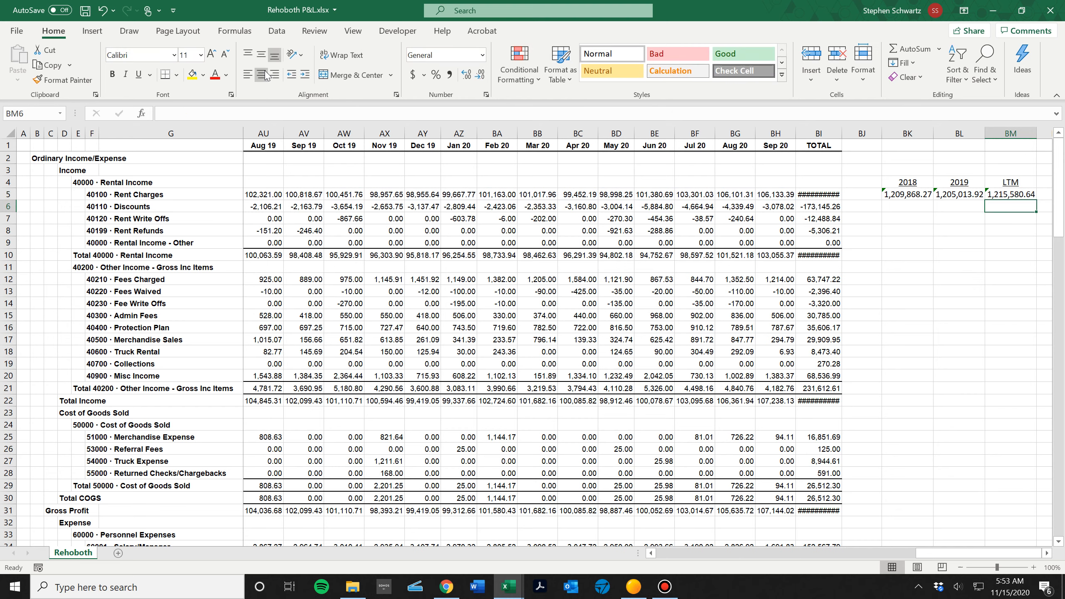
key(Up)
key(Right)
key(Right)
key(Right)
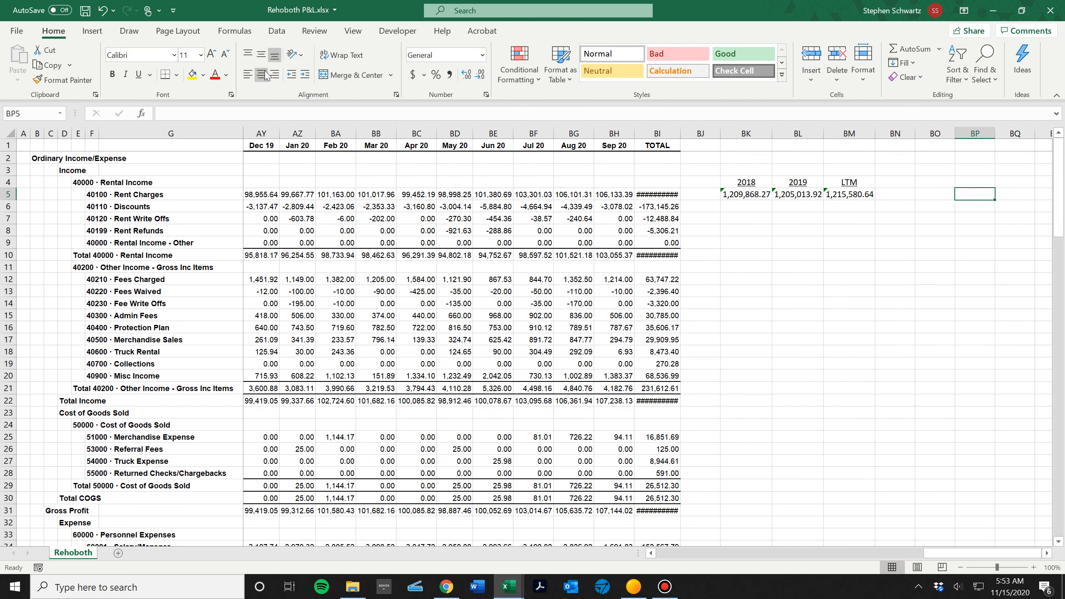
key(Left)
key(Left)
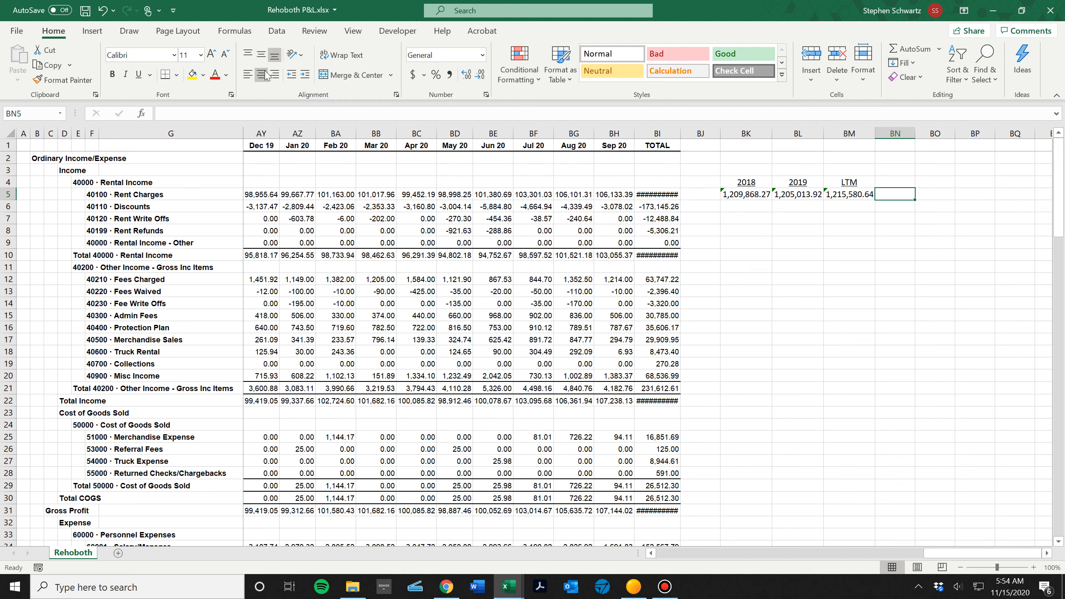
Format the 2018, 2019 and LTM Rent Charges totals in BK5 to BM5 without decimal places.
key(Left)
key(Left)
key(Left)
key(shift+Right)
key(shift+Right)
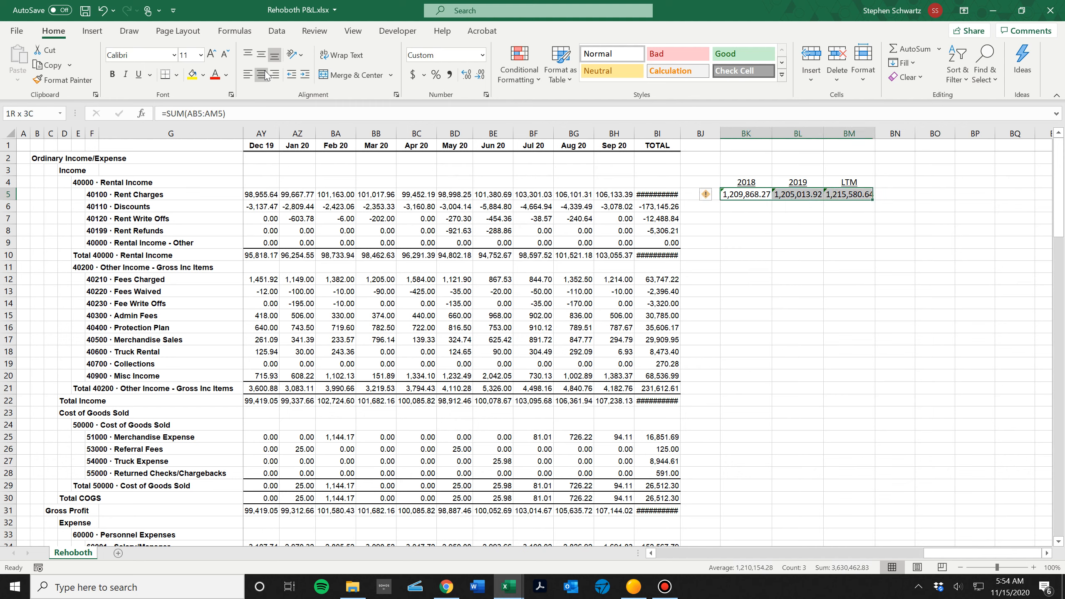
click(481, 77)
click(481, 77)
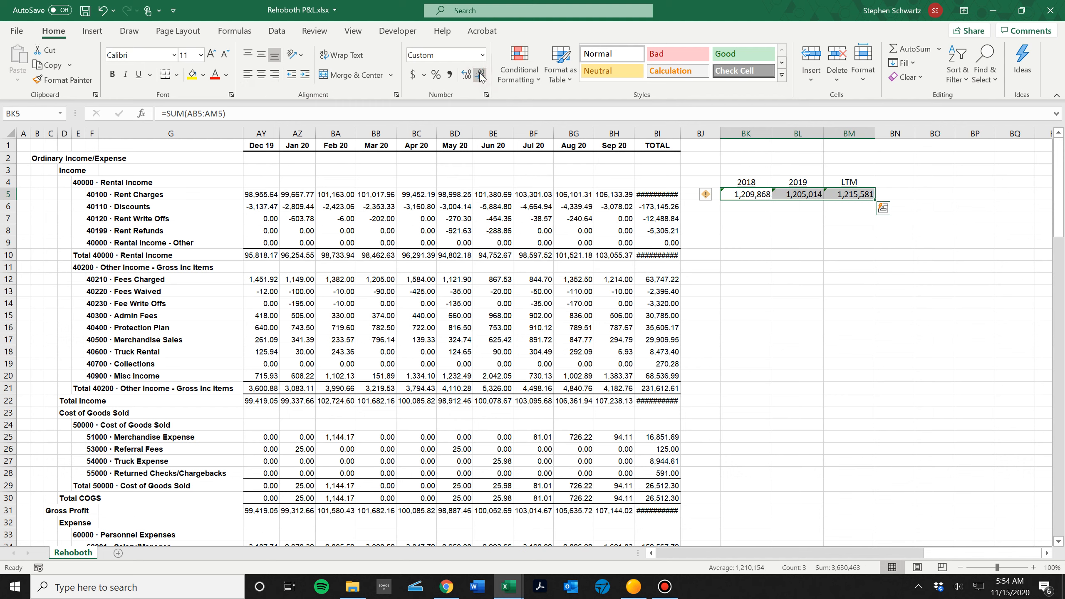
Fill the 2018, 2019 and LTM sum formulas in BK5 to BM5 down through the Net Income row, row 128.
key(shift+Down)
key(shift+Down)
key(shift+Down)
key(shift+Down)
key(shift+Down)
key(shift+Down)
key(shift+Down)
key(shift+Down)
key(shift+Down)
key(shift+Down)
key(shift+Down)
key(shift+Down)
key(shift+Down)
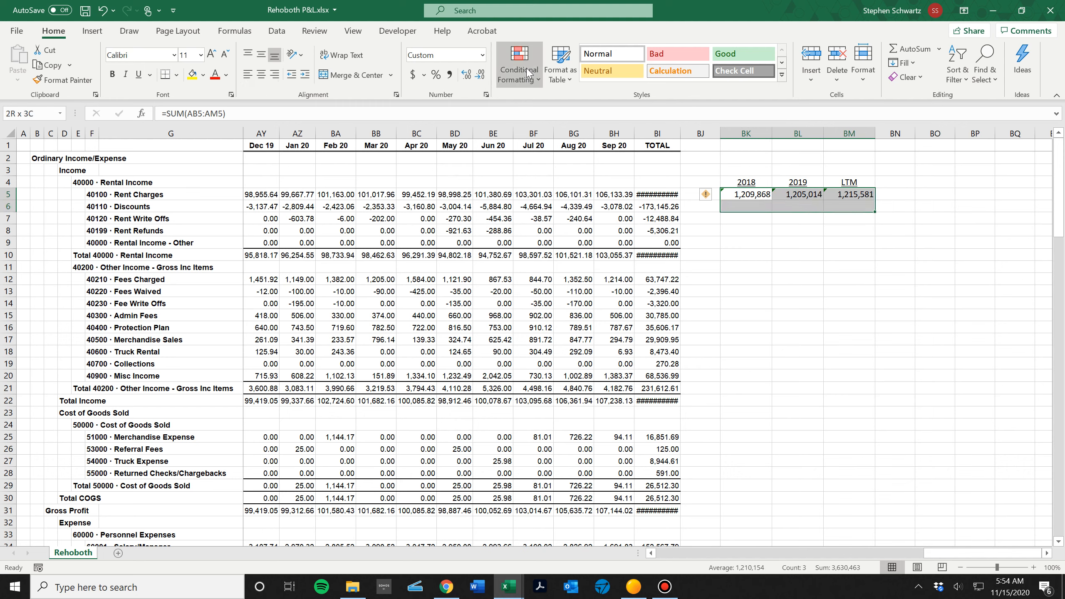
key(shift+Down)
key(shift+Down)
key(shift+Down)
key(shift+Down)
key(shift+Down)
key(shift+Down)
key(shift+Down)
key(shift+Down)
key(shift+Down)
key(shift+Down)
key(shift+Down)
key(shift+Down)
key(shift+Down)
key(shift+Down)
key(shift+Down)
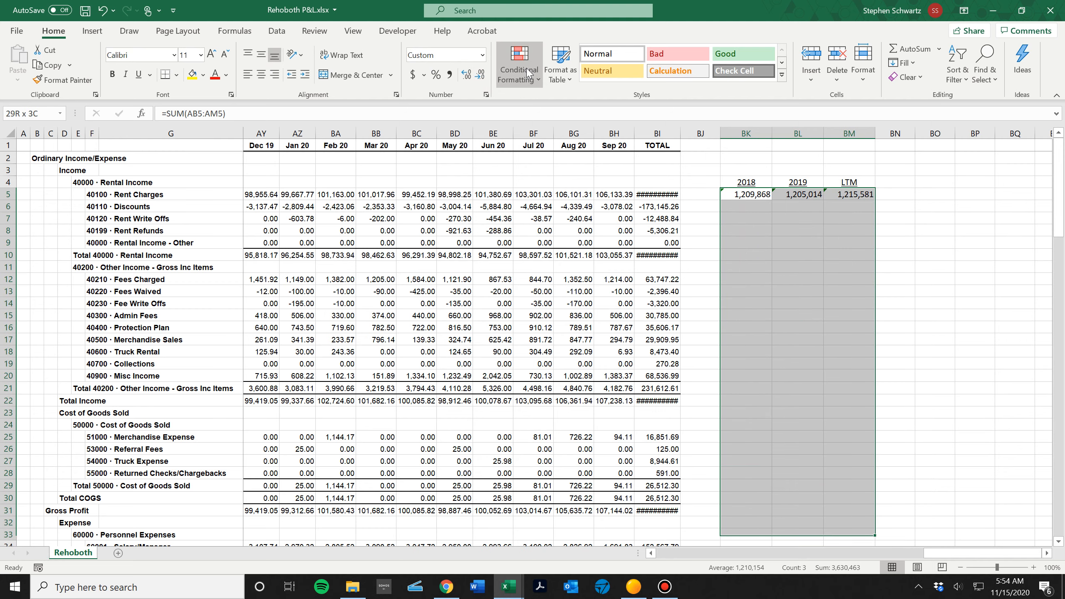
key(shift+Down)
key(shift+Down)
key(shift+Down)
key(shift+Down)
key(shift+Down)
key(shift+Down)
key(shift+Down)
key(shift+Down)
key(shift+Down)
key(shift+Down)
key(shift+Down)
key(shift+Down)
key(shift+Down)
key(shift+Down)
key(shift+Down)
key(shift+Down)
key(shift+Down)
key(shift+Down)
key(shift+Down)
key(shift+Down)
key(shift+Down)
key(shift+Down)
key(shift+Down)
key(shift+Down)
key(shift+Down)
key(shift+Down)
key(shift+Down)
key(shift+Down)
key(shift+Down)
key(shift+Down)
key(shift+Down)
key(shift+Down)
key(shift+Down)
key(shift+Down)
key(shift+Down)
key(shift+Down)
key(shift+Down)
key(shift+Down)
key(shift+Down)
key(shift+Down)
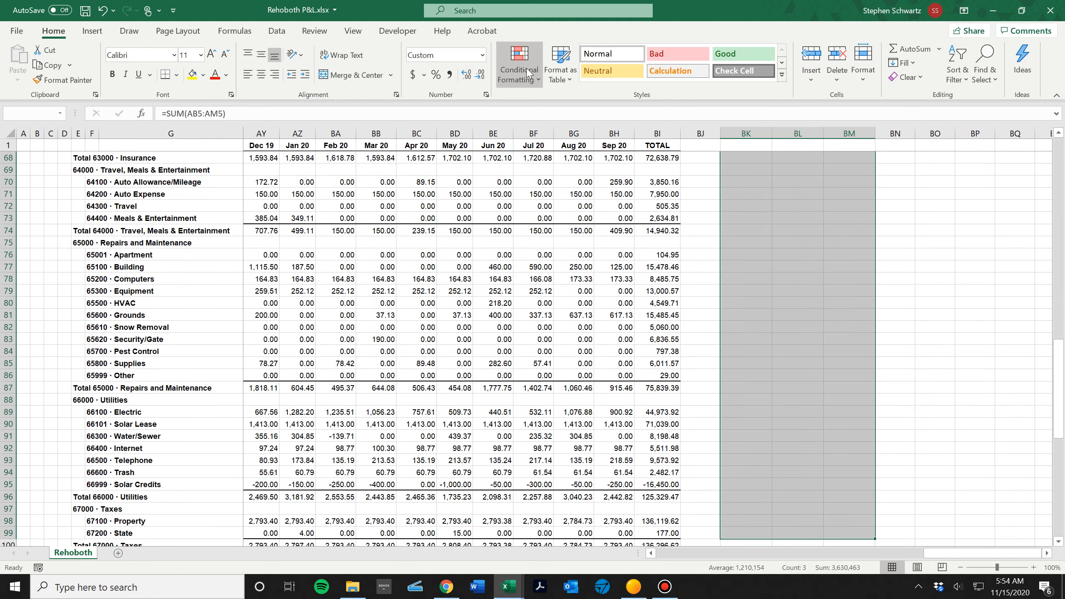
key(shift+Down)
key(shift+Down)
key(shift+Down)
key(shift+Down)
key(shift+Down)
key(shift+Down)
key(shift+Down)
key(shift+Down)
key(shift+Down)
key(shift+Down)
key(shift+Down)
key(shift+Down)
key(shift+Down)
key(shift+Down)
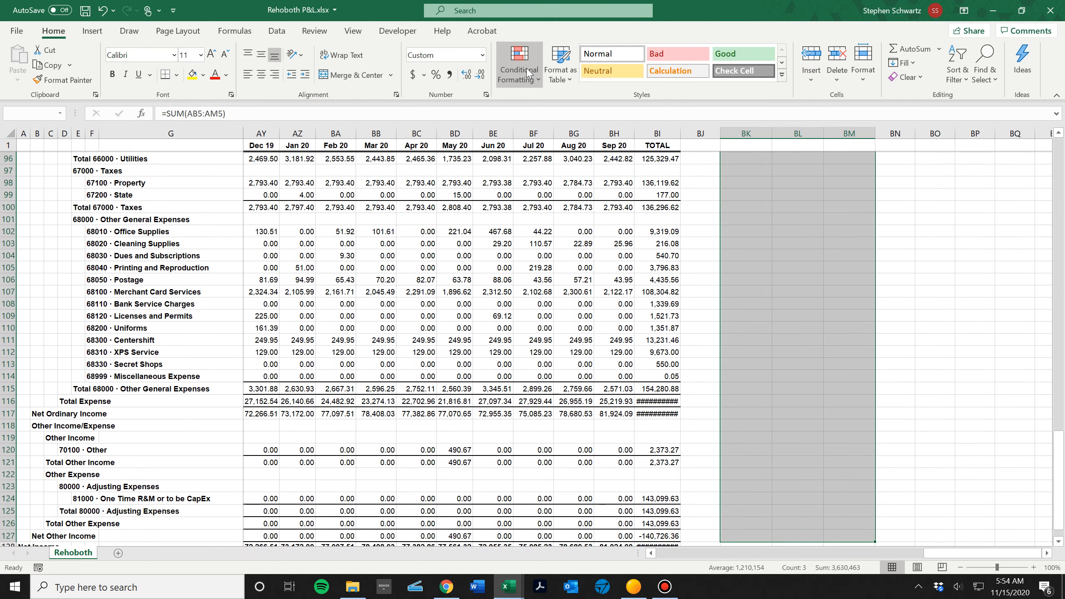
key(shift+Up)
key(shift+Up)
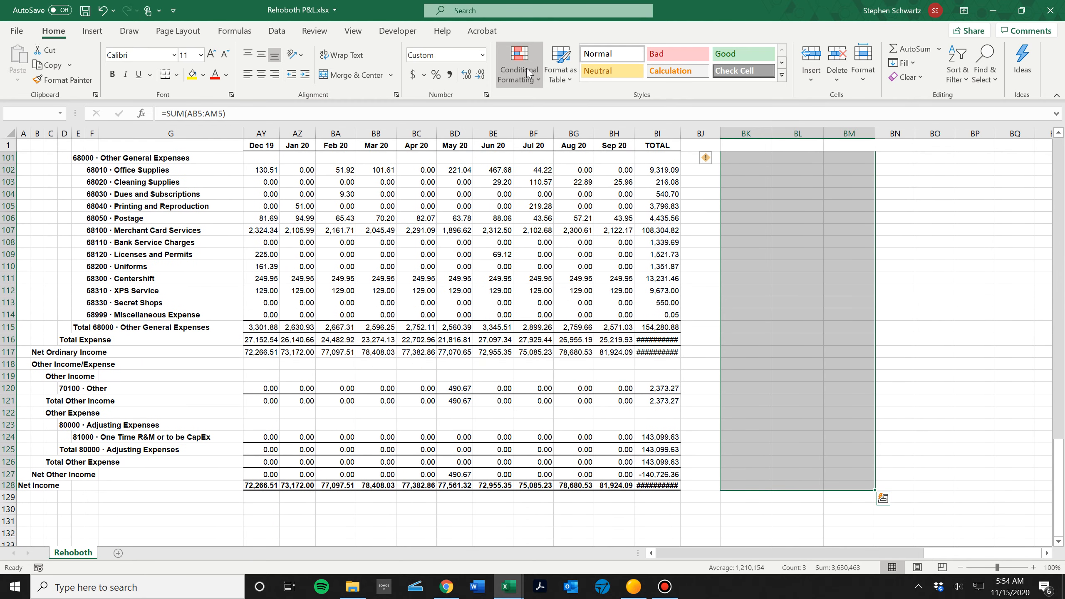
key(ctrl+d)
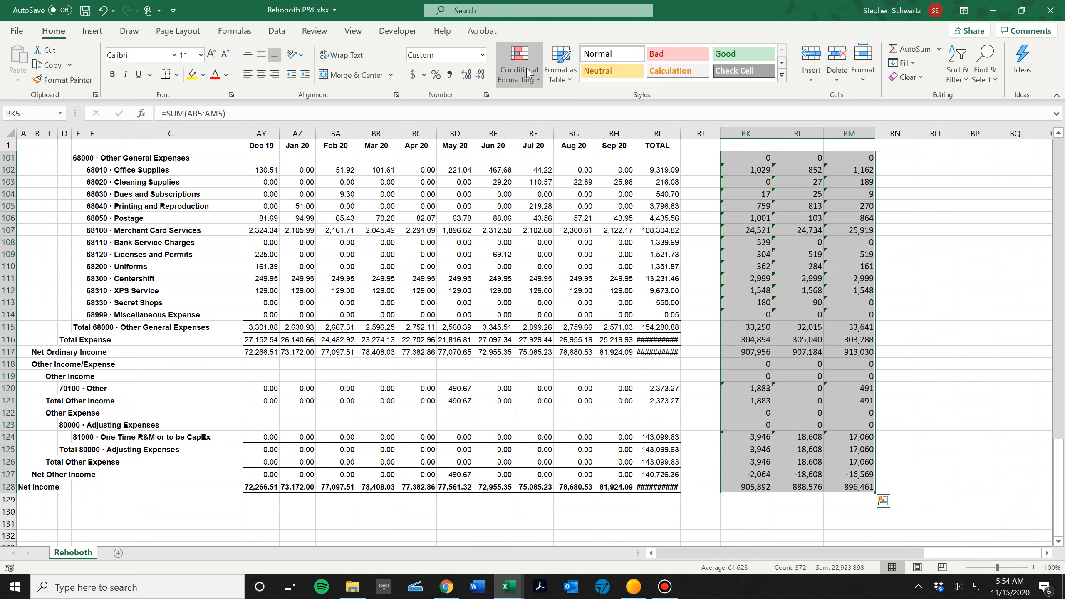
Return to the 2018 heading in BK4 and look over the filled yearly totals.
key(Down)
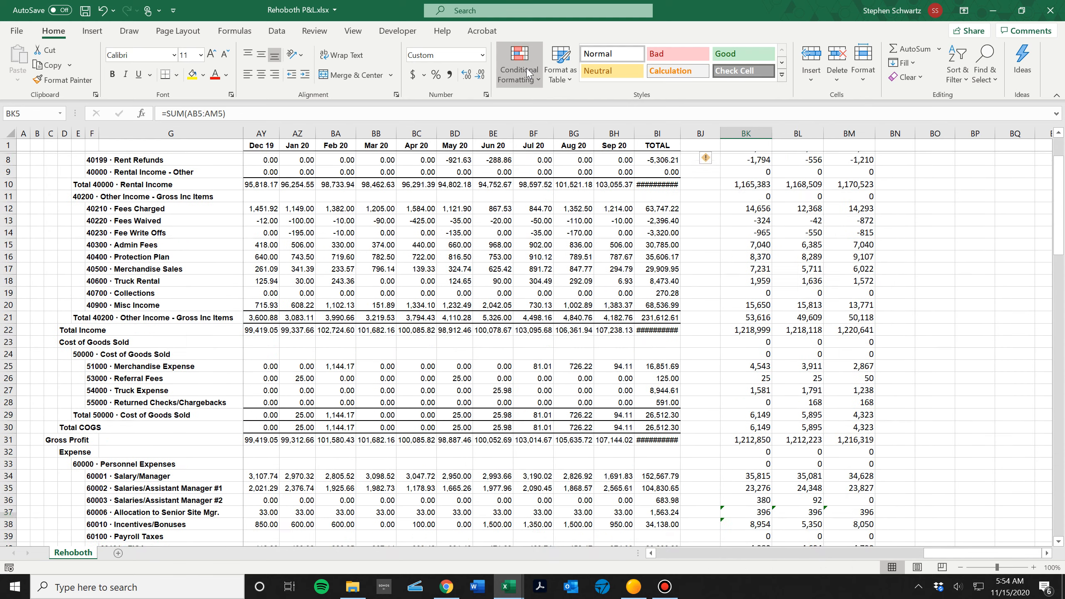
key(Up)
key(Right)
key(Up)
key(Up)
key(Up)
key(Down)
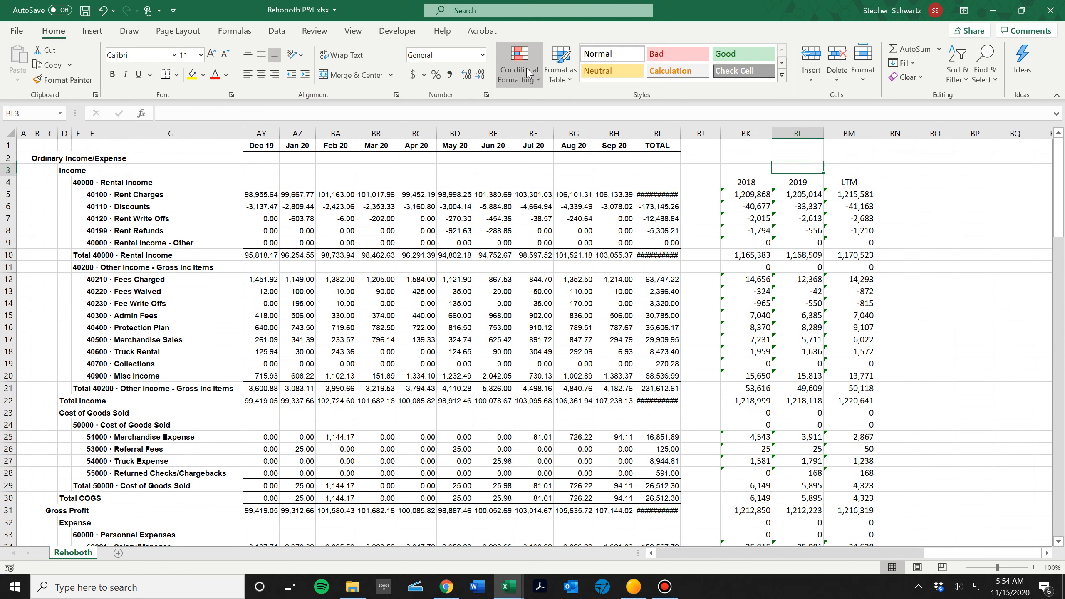
key(Left)
key(Left)
key(Down)
key(Right)
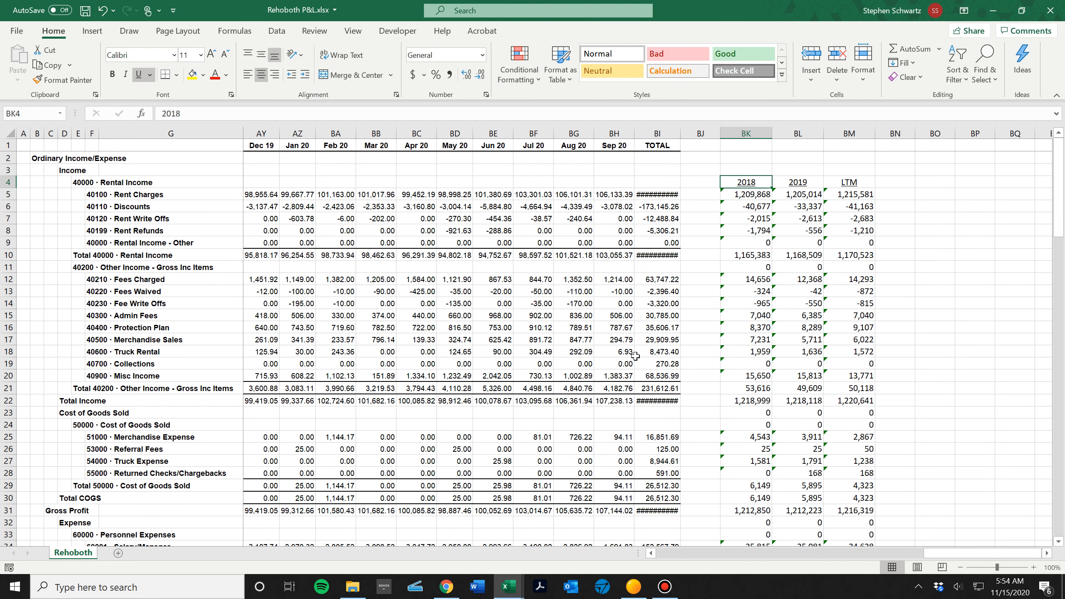
click(661, 592)
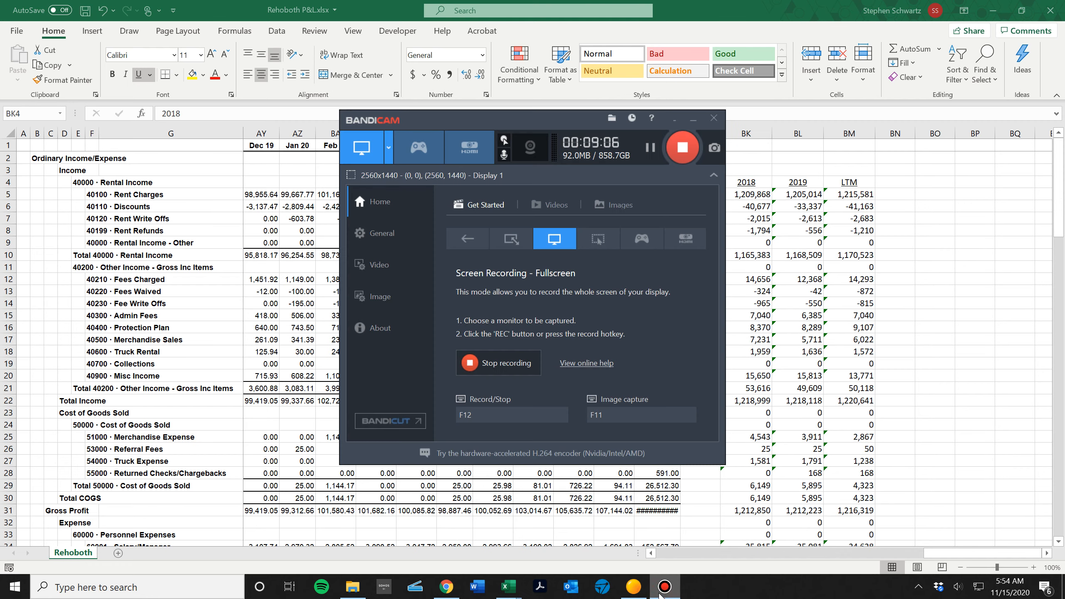
click(662, 591)
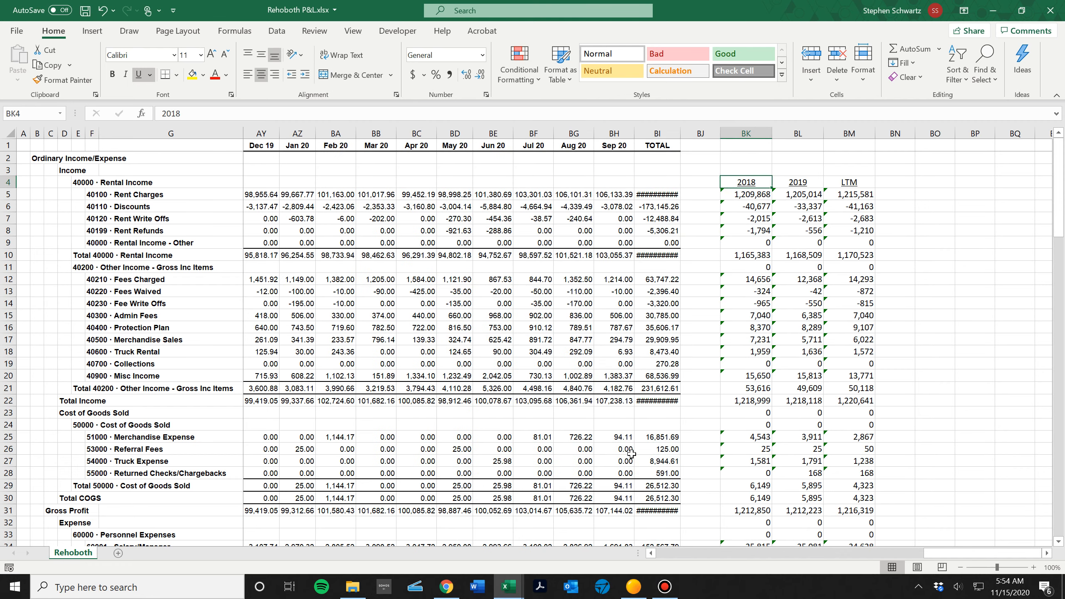
Copy the Rehoboth sheet into the workbook 2021 Storrow Budget TEMPLATE (11-15-20) v1.xlsx, placing the copy before the Rev Proj sheet.
click(862, 76)
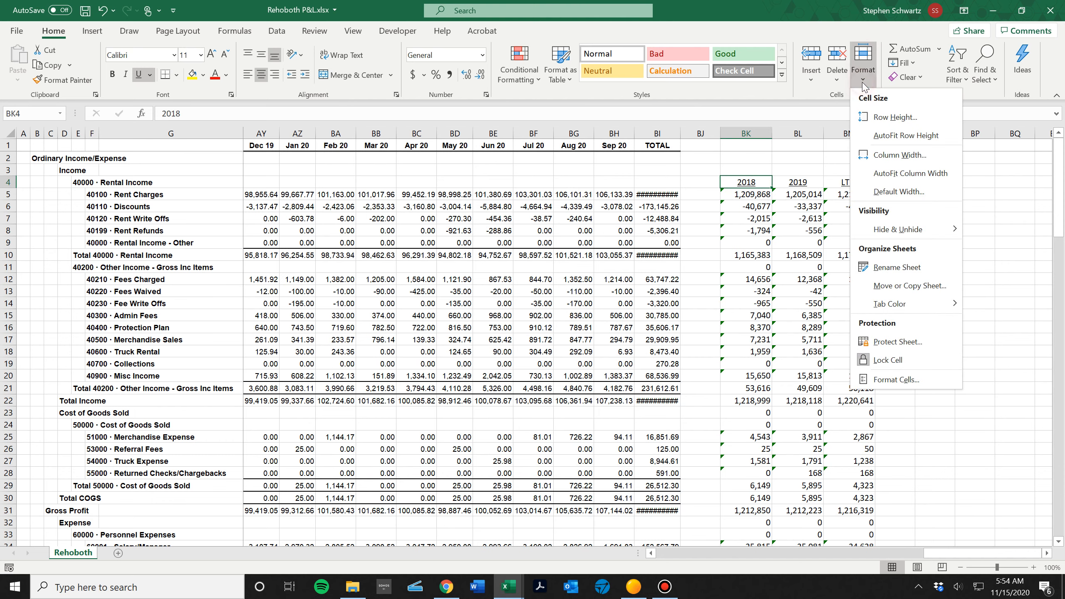
click(920, 285)
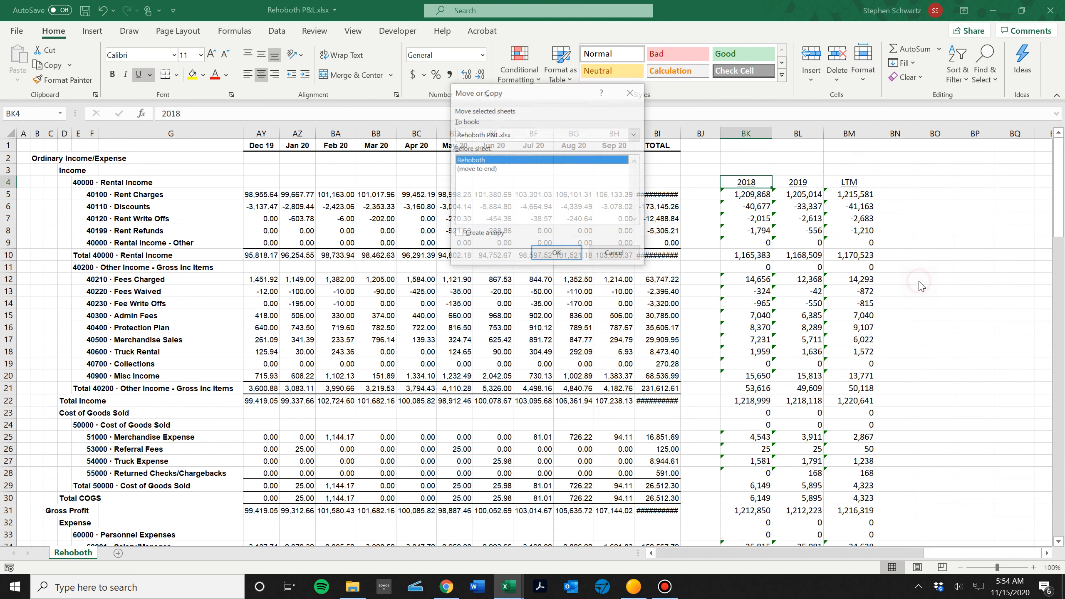
click(486, 236)
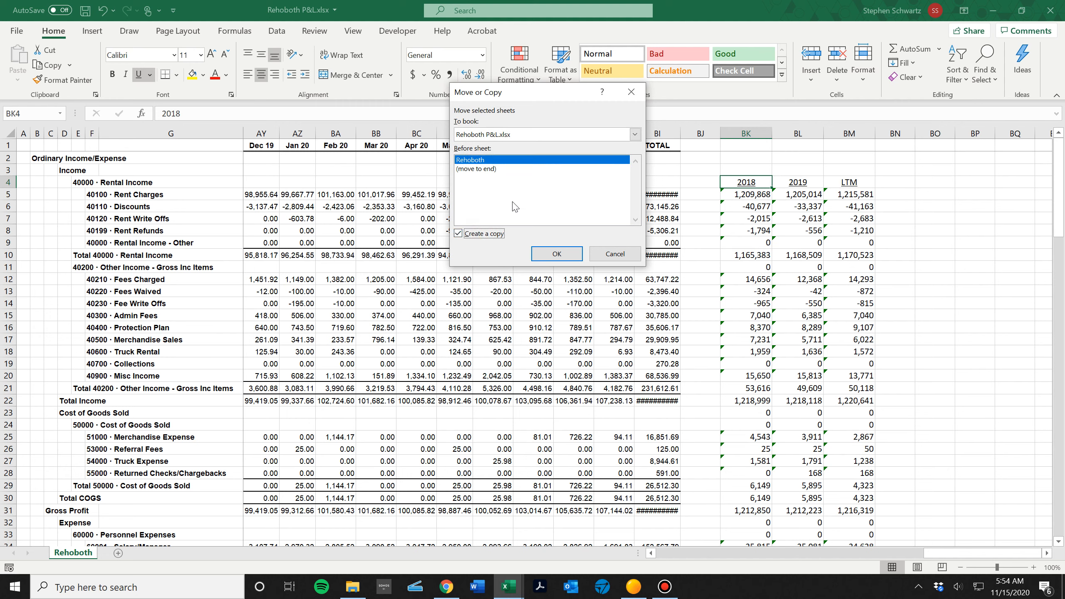
click(529, 137)
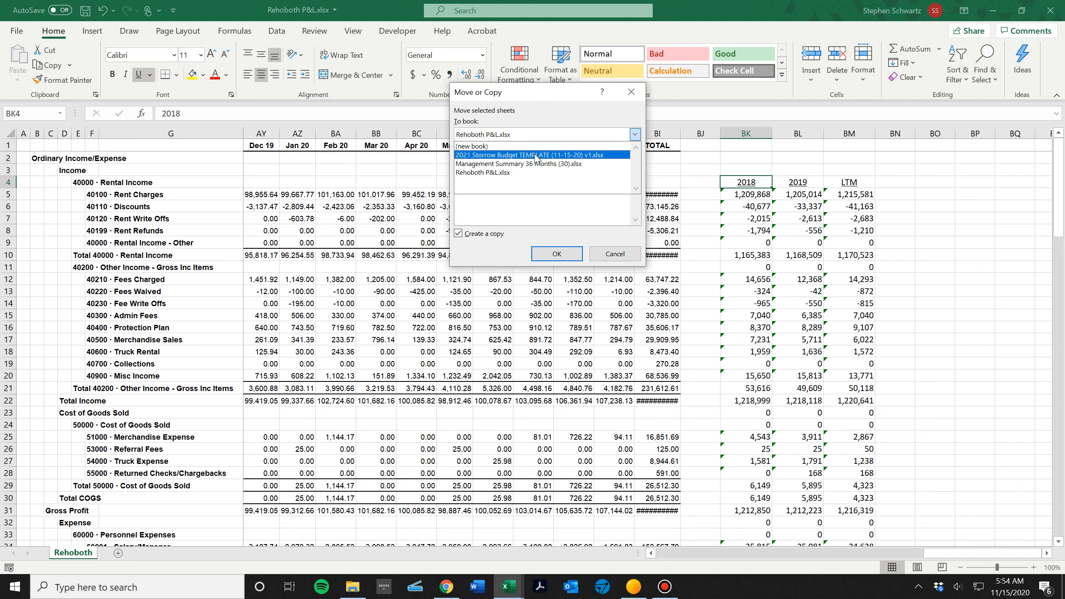
click(535, 155)
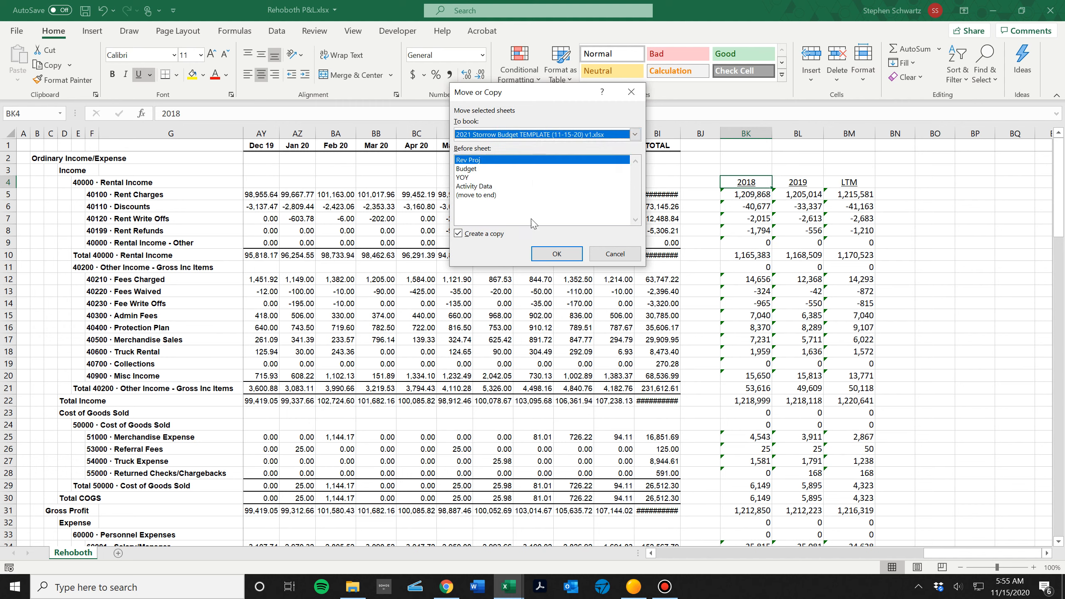
click(548, 257)
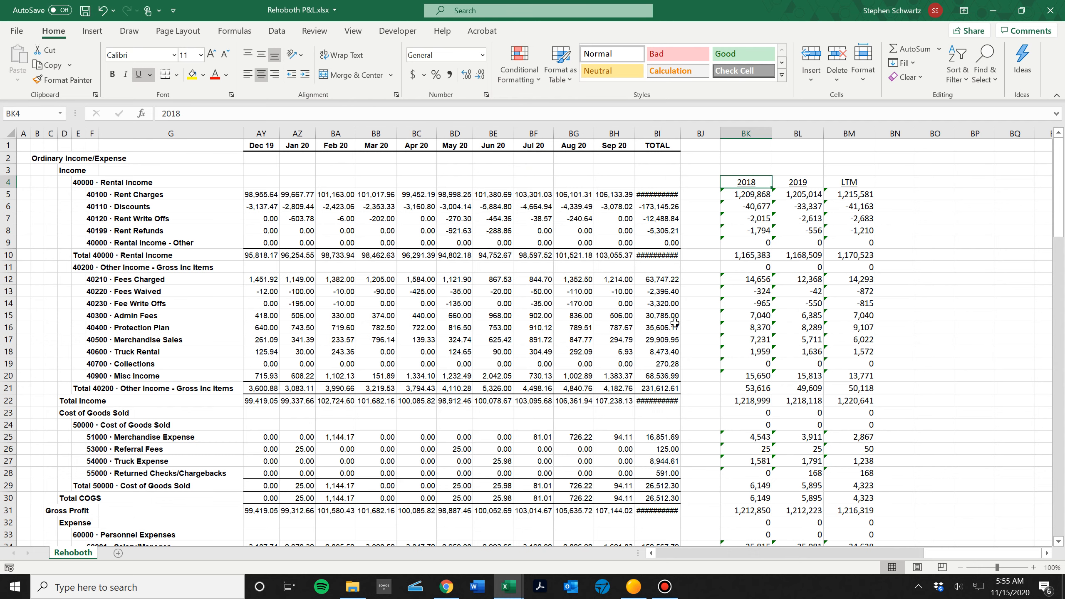
In the 2021 Storrow Budget TEMPLATE workbook, rename the copied Rehoboth sheet P&L and move it between YOY and Activity Data.
key(alt+Tab)
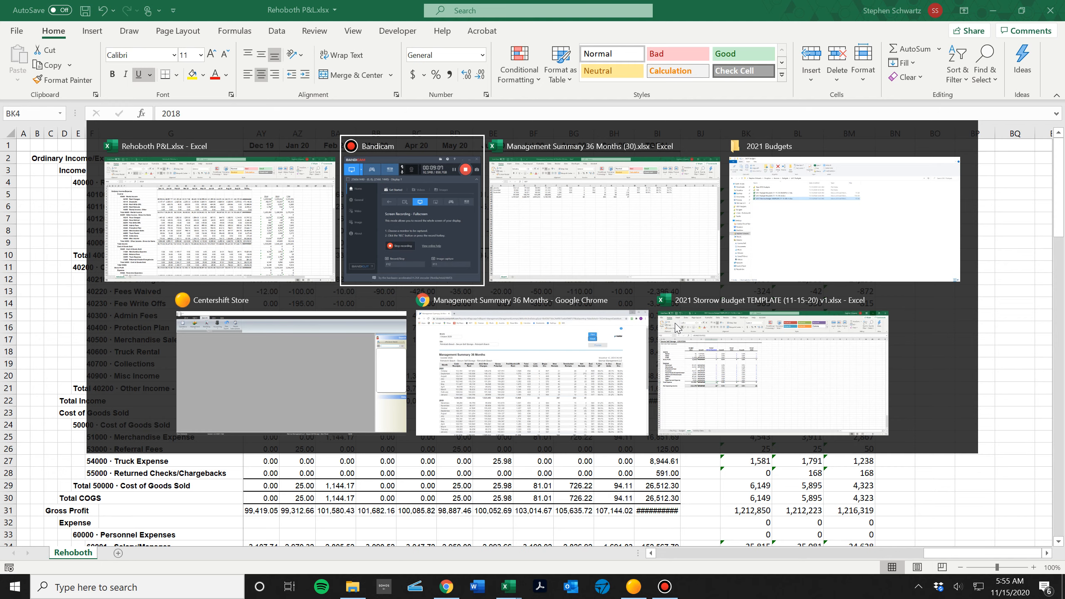
key(Tab)
key(Tab)
key(Tab)
key(Tab)
key(Tab)
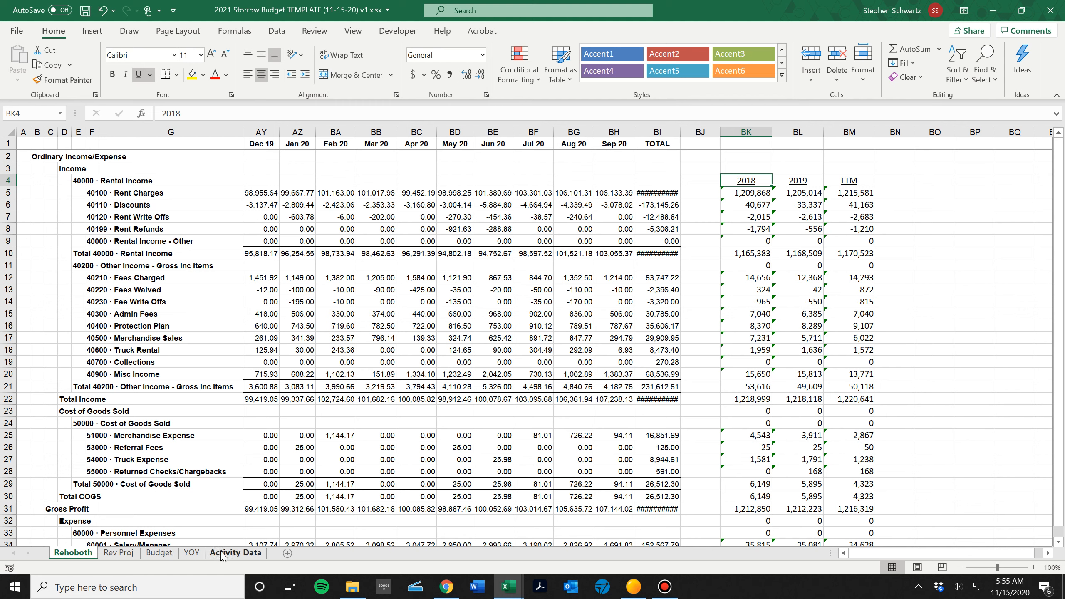
double_click(79, 553)
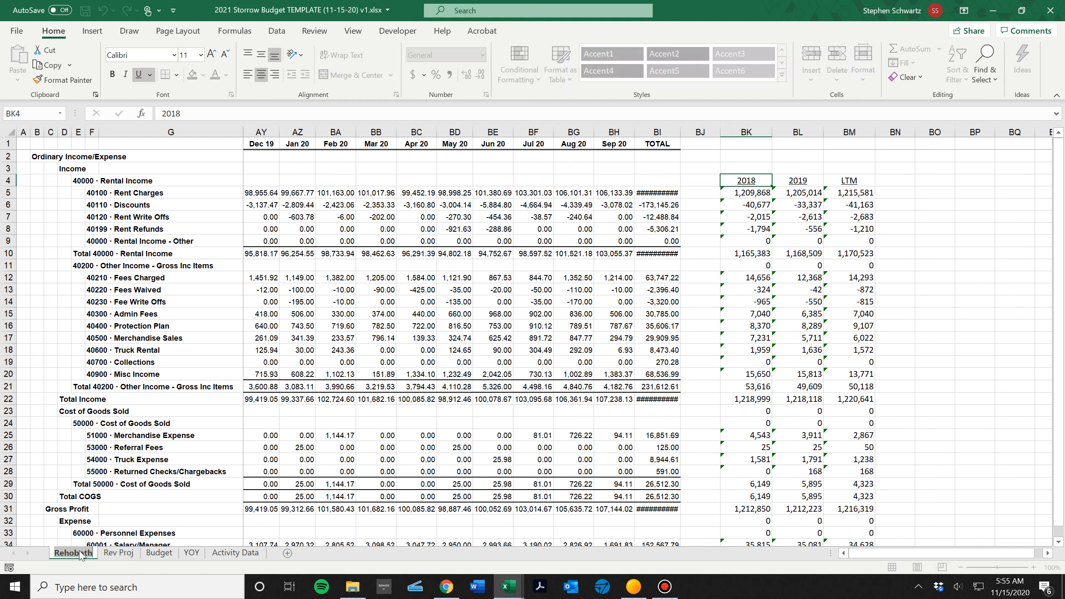
text(P&L)
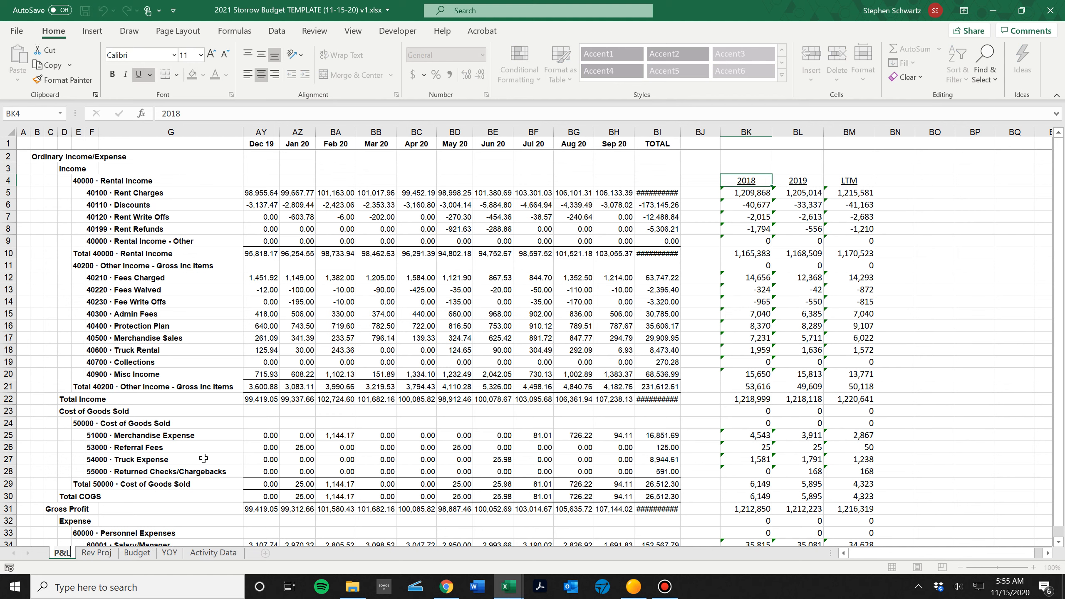
click(205, 420)
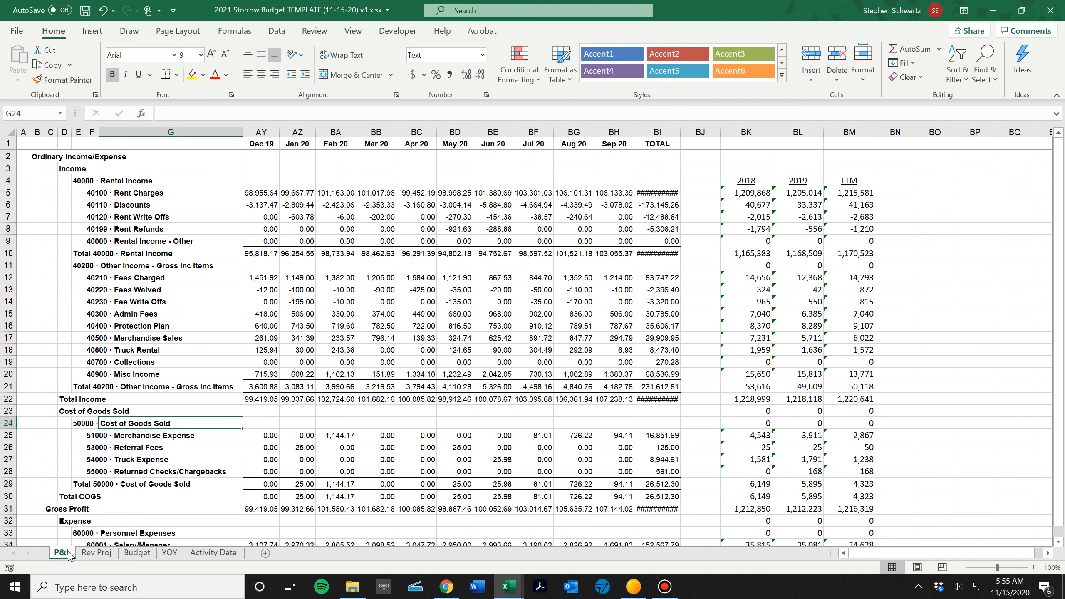
drag(66, 558, 193, 536)
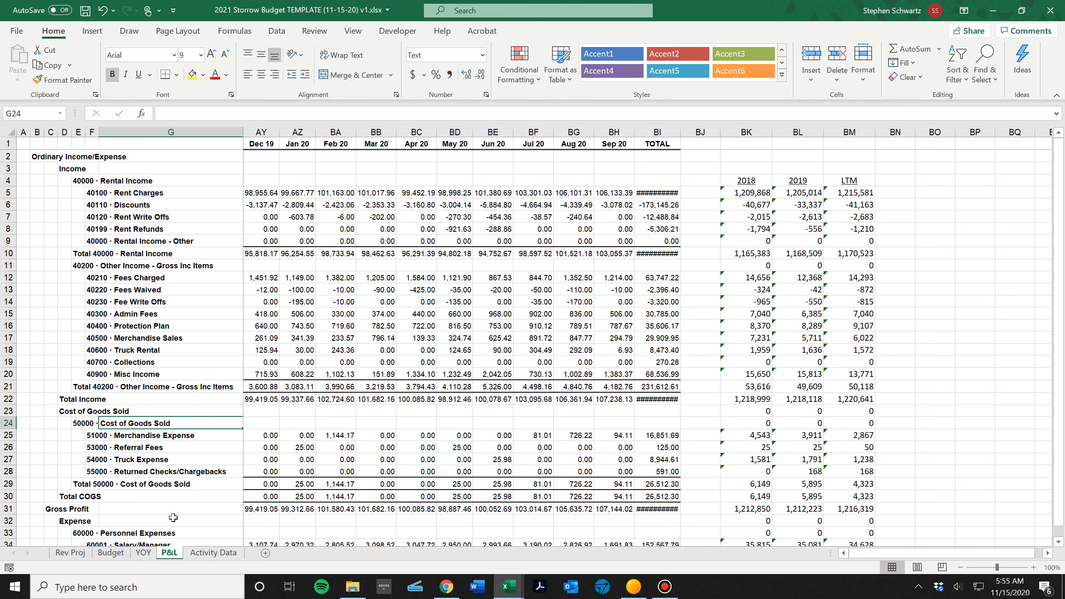
Switch to the Rehoboth P&L.xlsx workbook and close it, saving the changes.
key(alt+Tab)
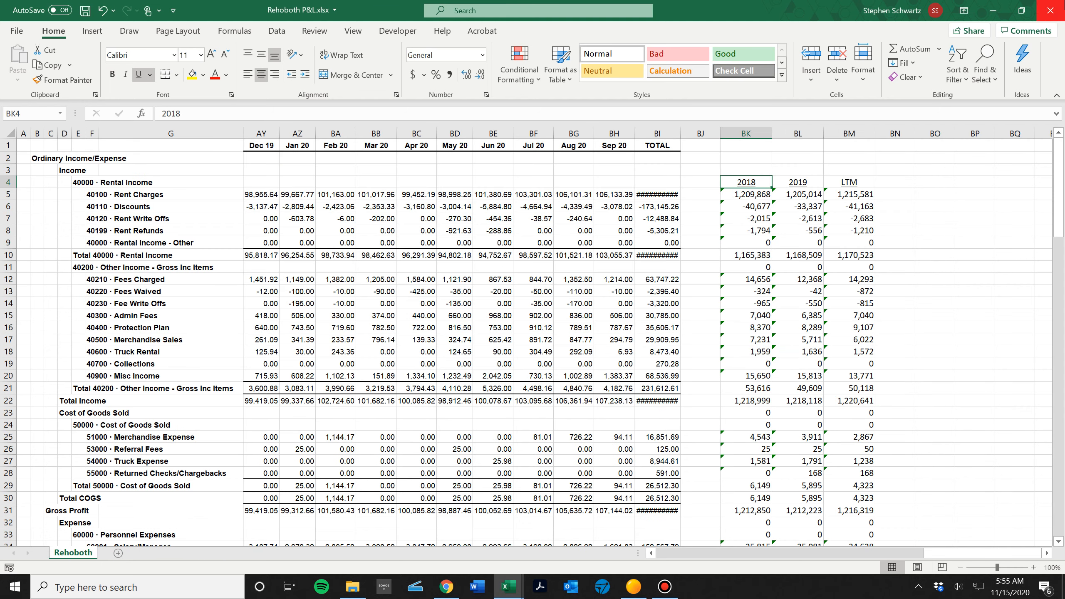
click(1050, 10)
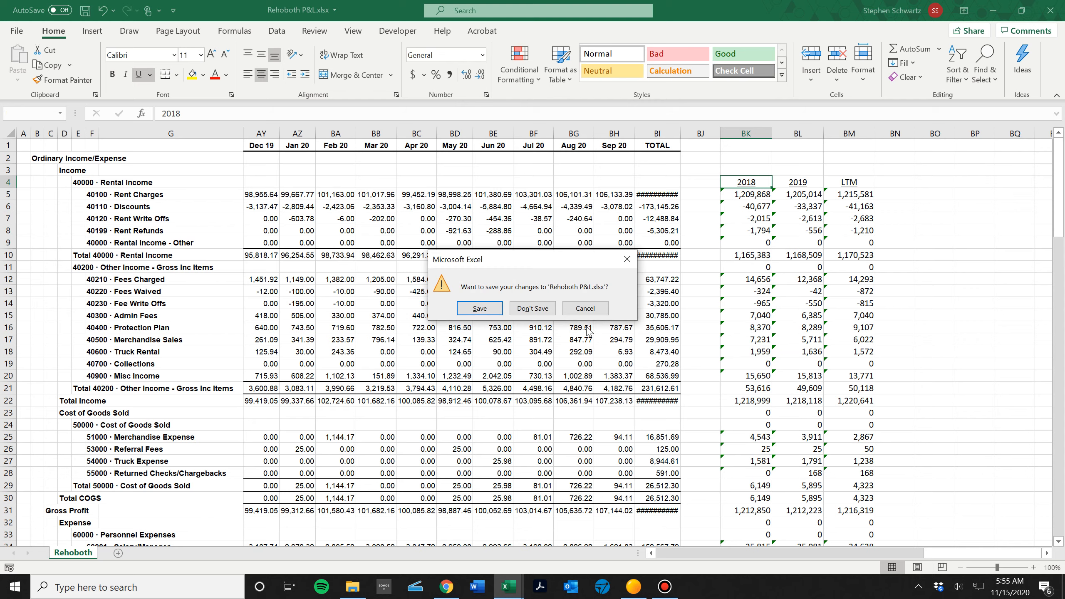
click(501, 309)
Switch to the Management Summary 36 Months (30).xlsx workbook and close it without saving.
key(alt+Tab)
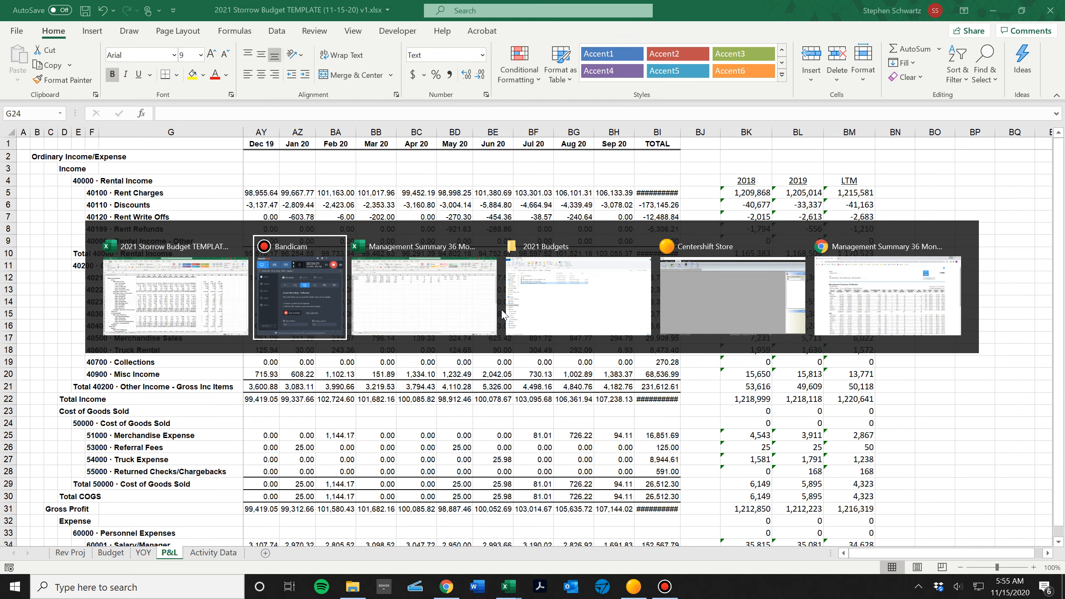
click(502, 312)
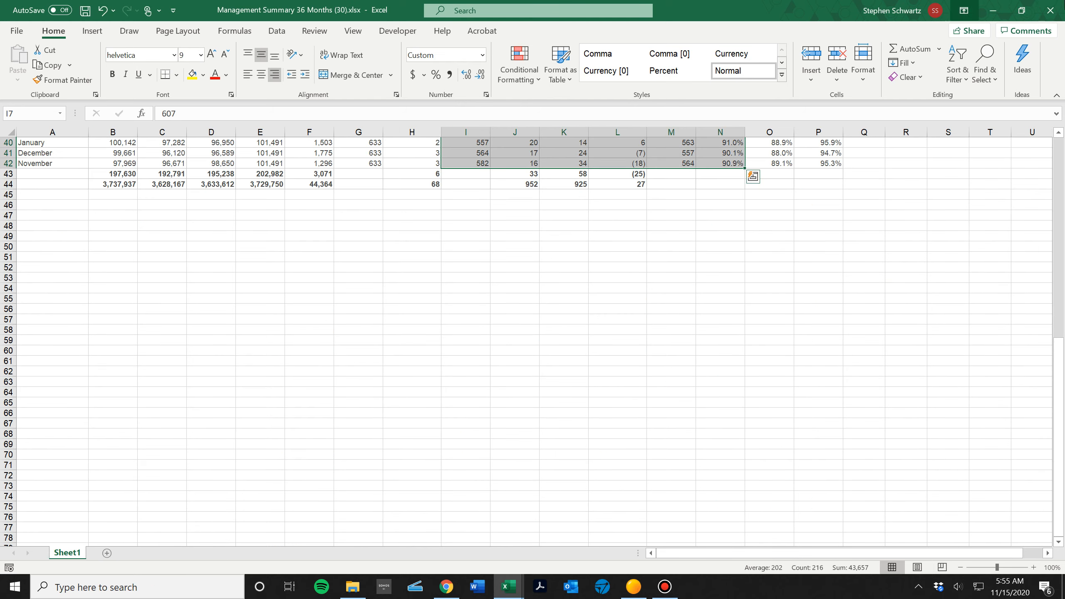
click(1052, 10)
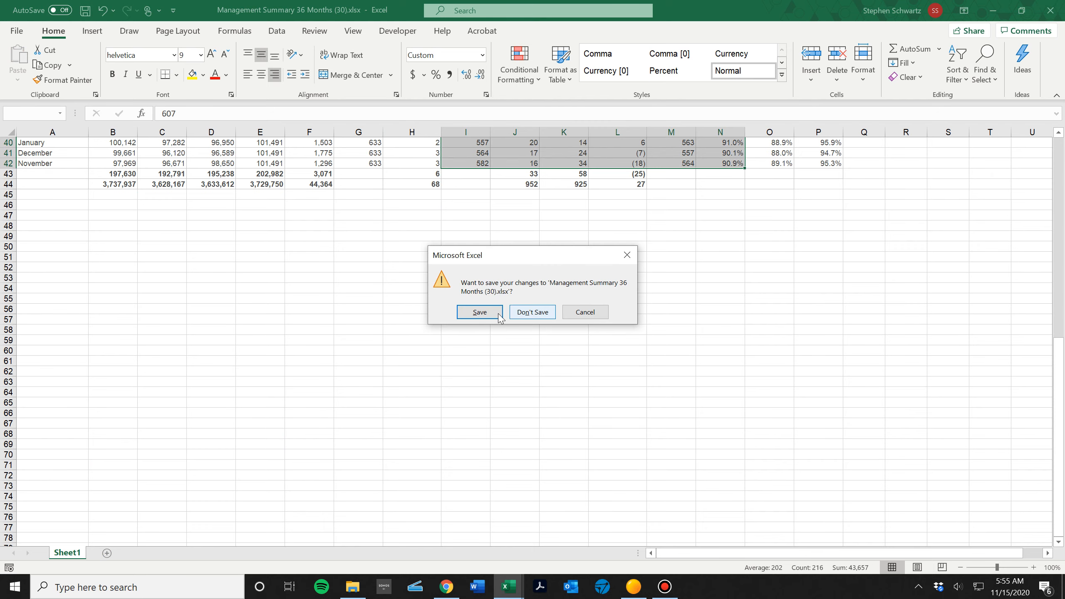
click(515, 311)
Switch to the 2021 Budgets folder window.
key(alt+Tab)
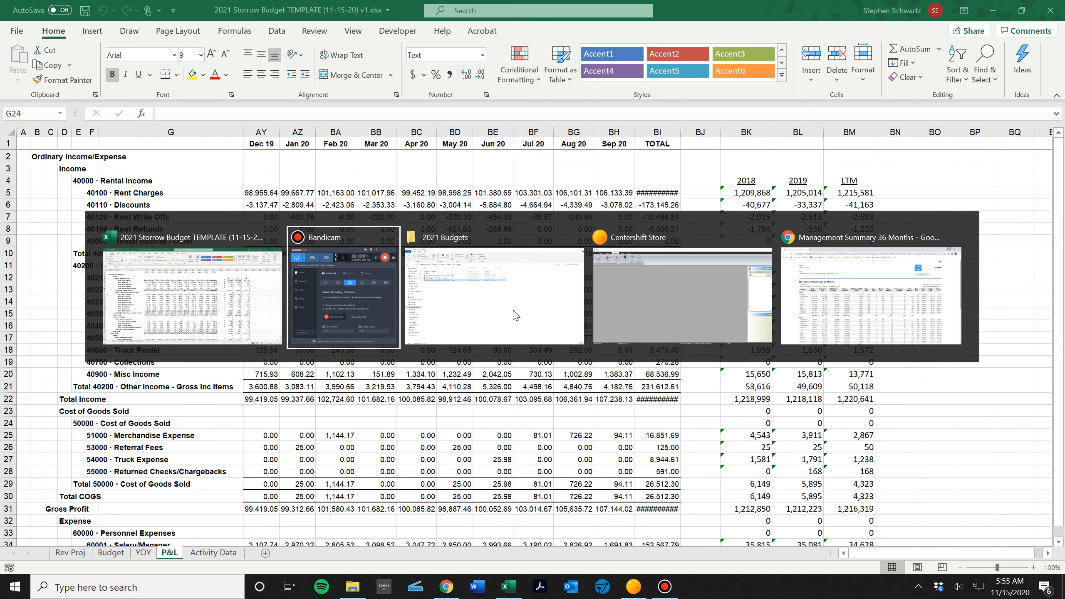
key(alt+Tab)
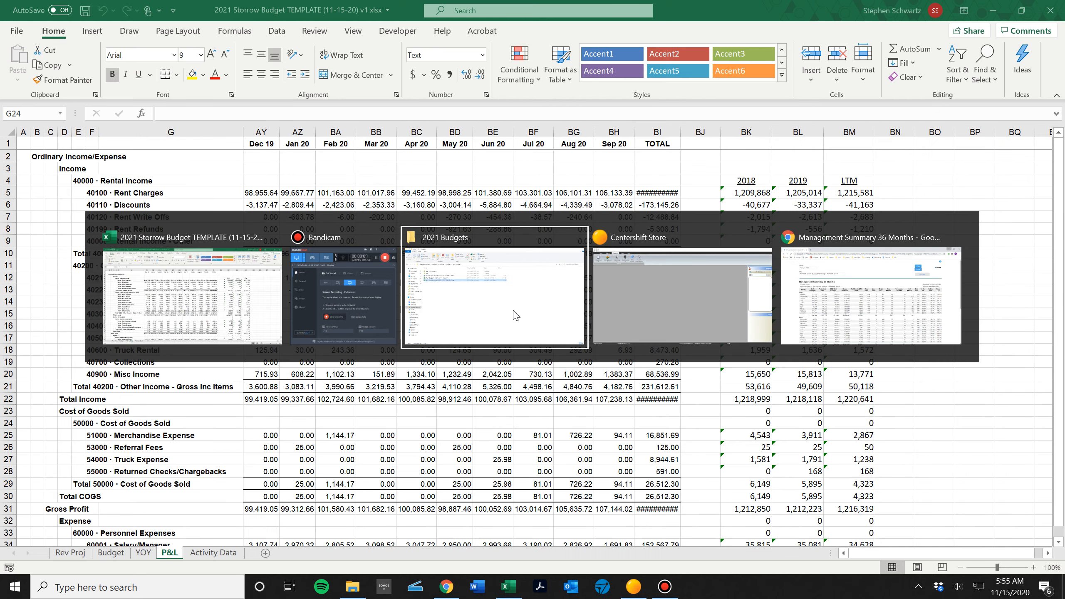